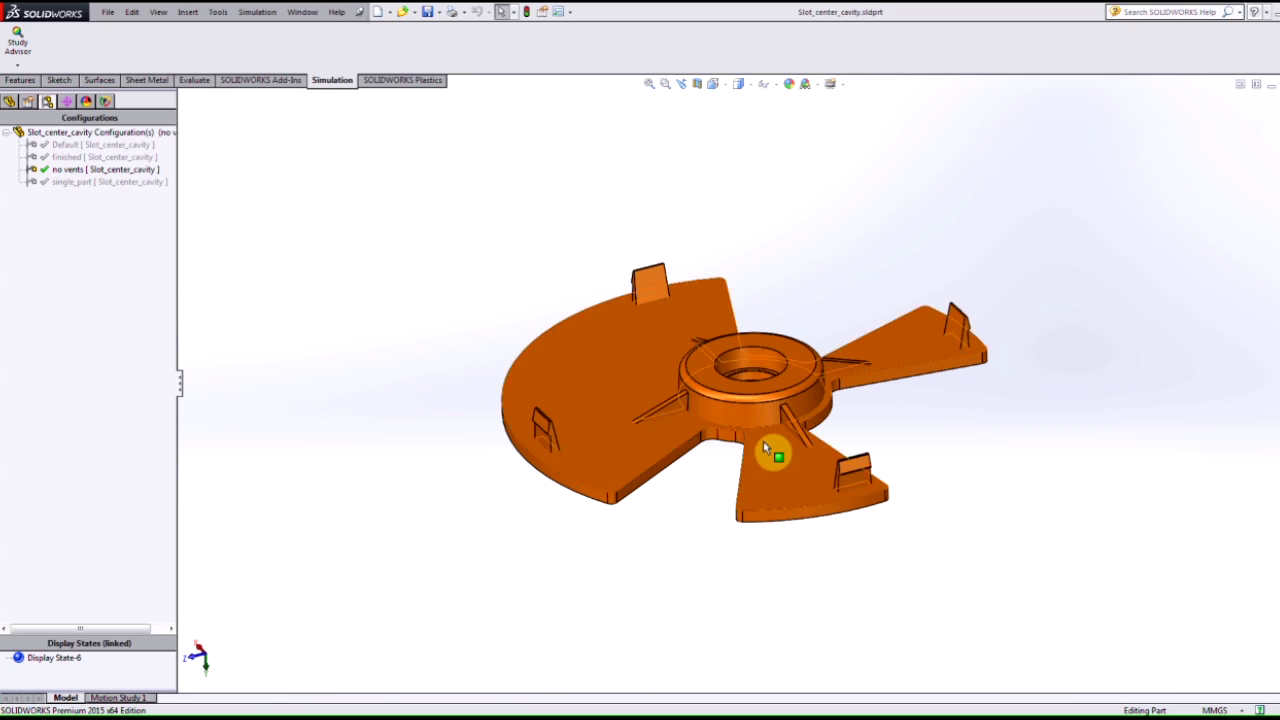
- Zoom out to show the whole Slot_center_cavity part in its 'no vents' configuration
key("z")
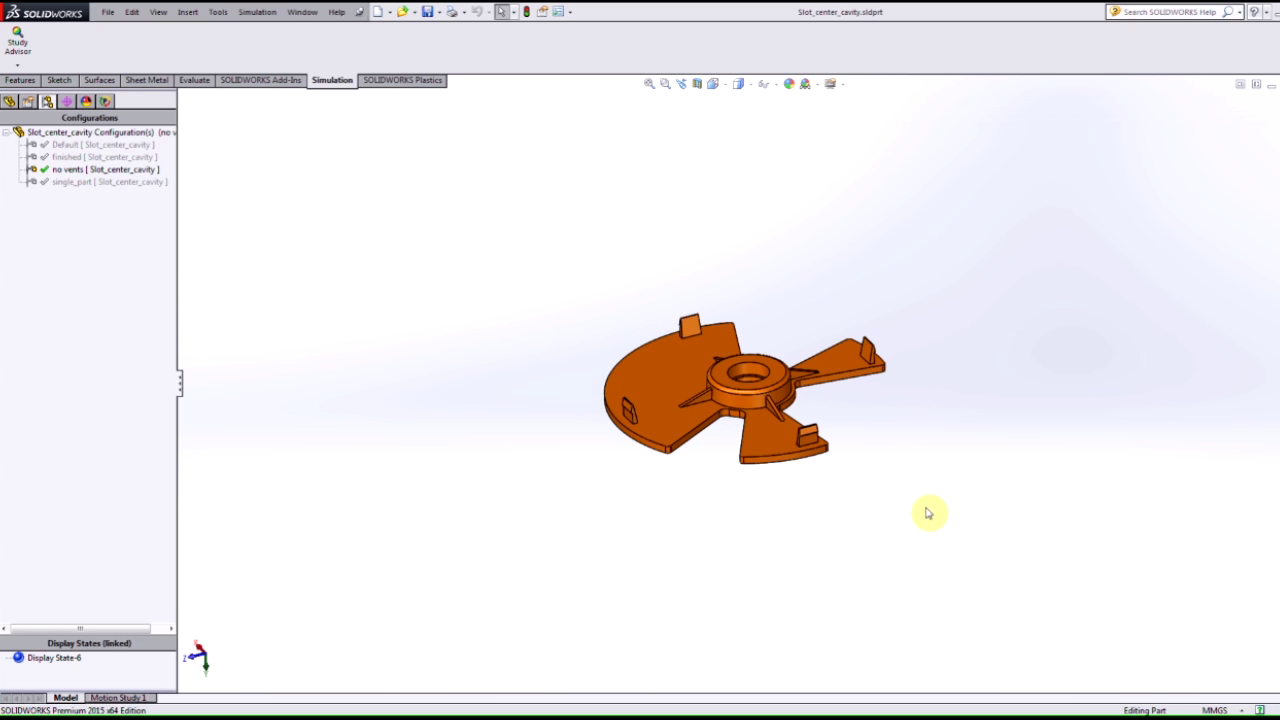
- Start a manual solid mesh that includes the Runner and Cooling System Design
left_click(105, 102)
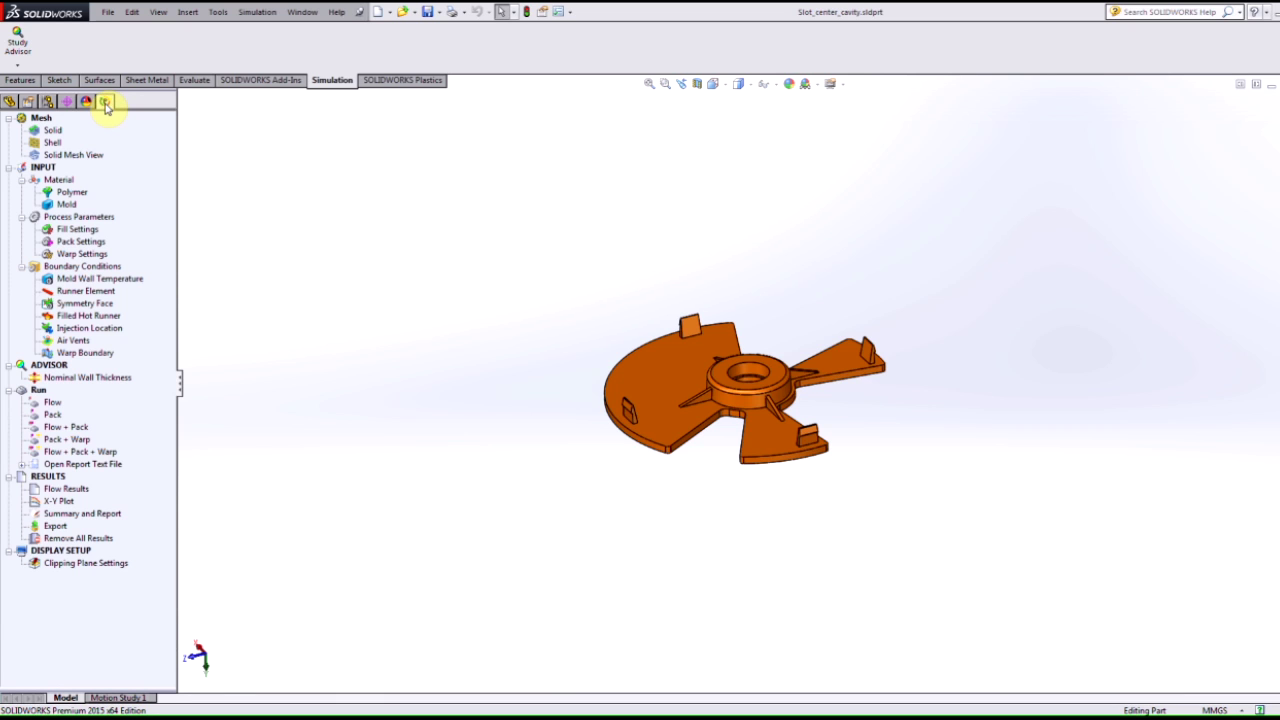
right_click(52, 131)
left_click(96, 160)
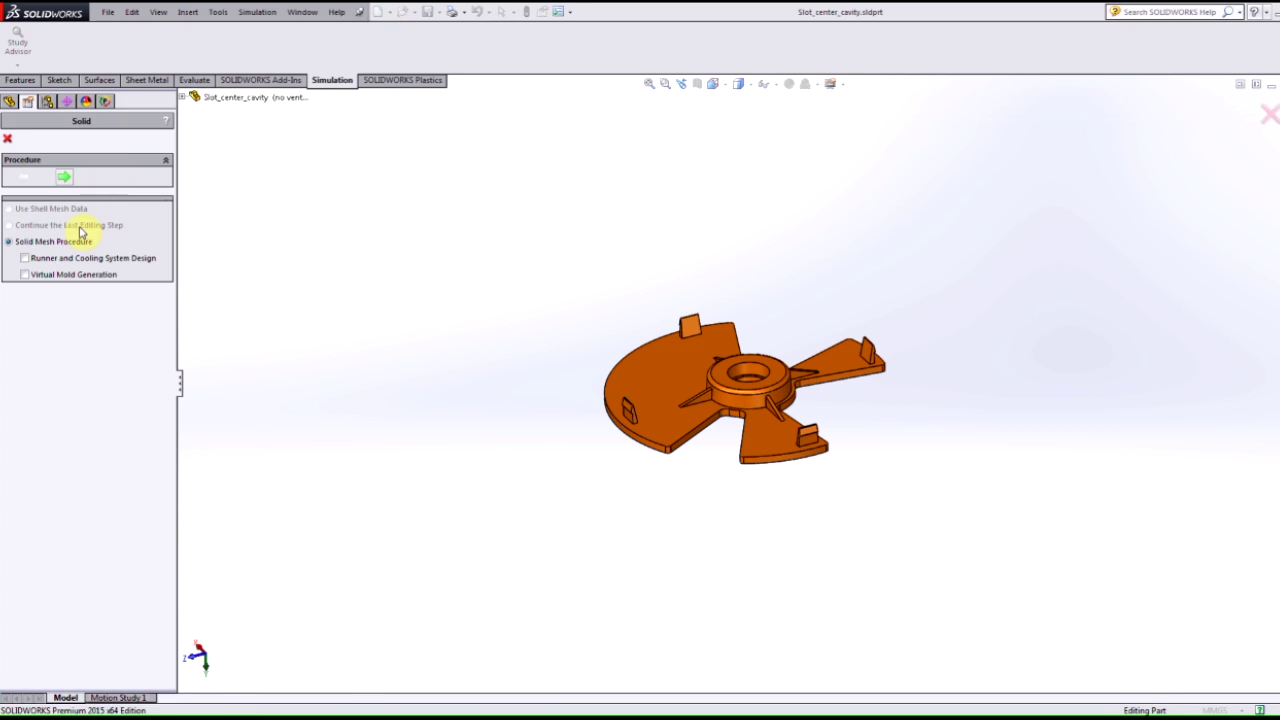
left_click(47, 258)
left_click(64, 176)
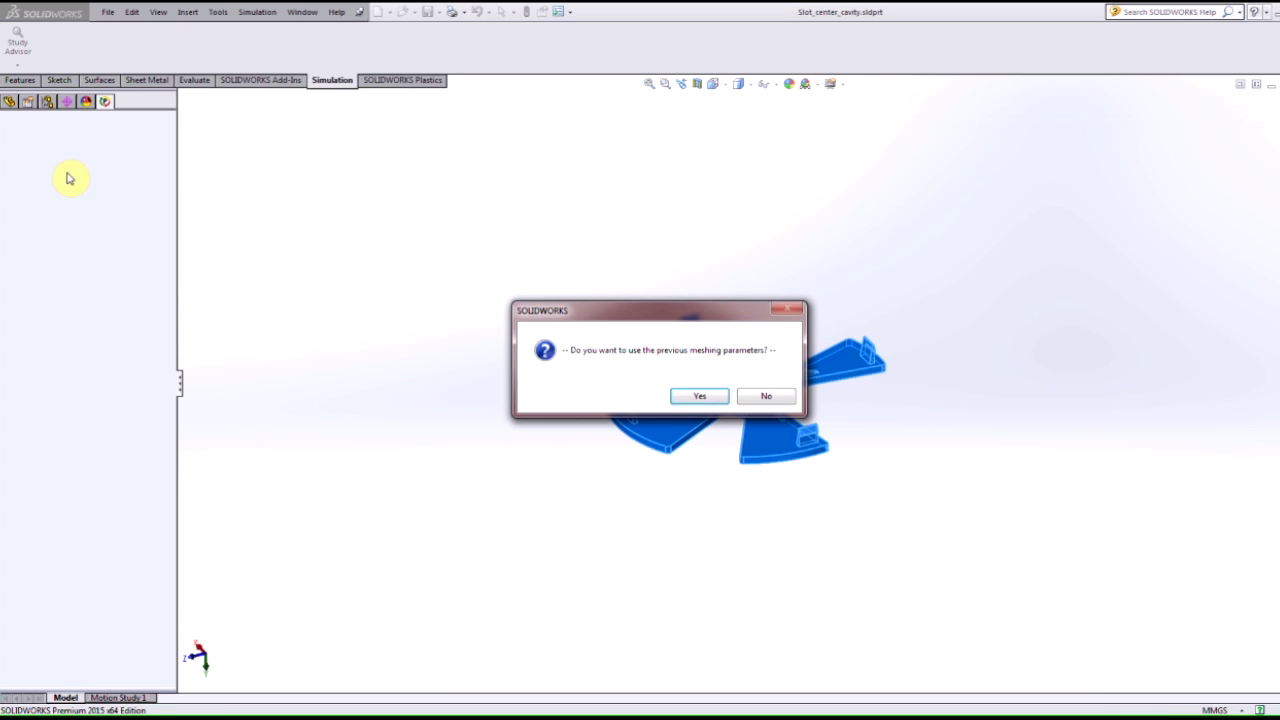
left_click(680, 396)
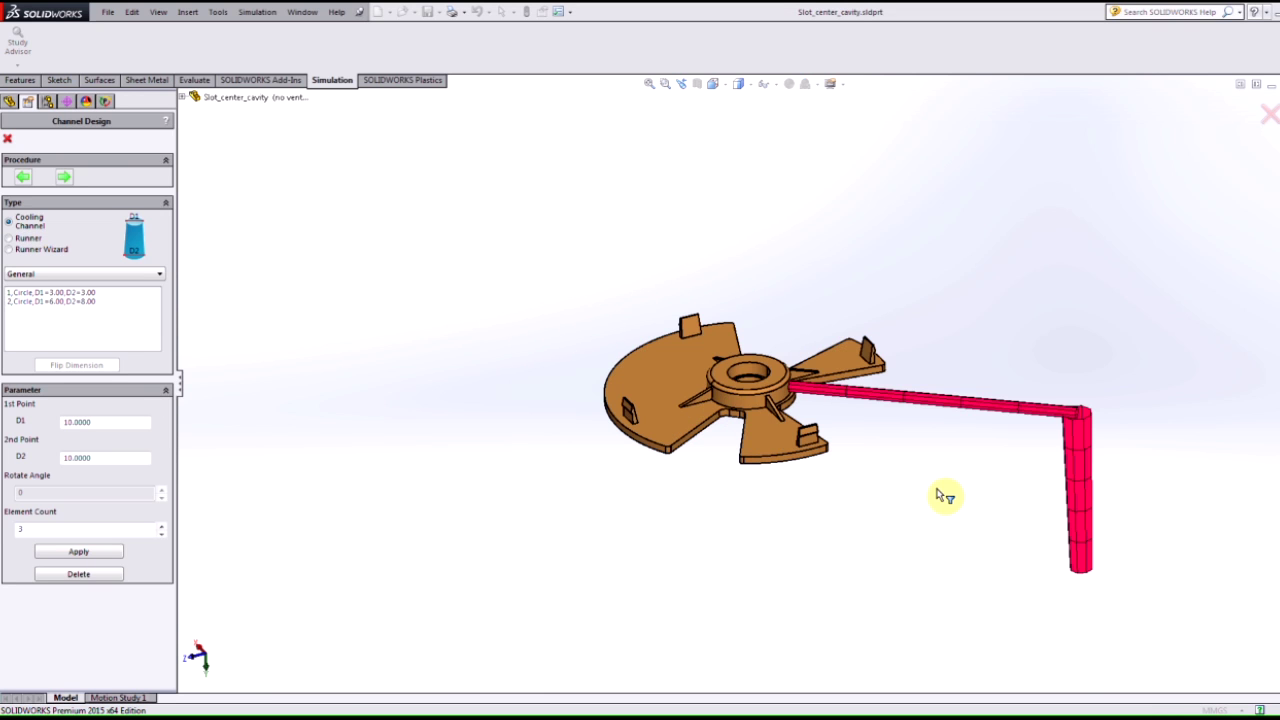
middle_click_drag(934, 534, 1023, 489)
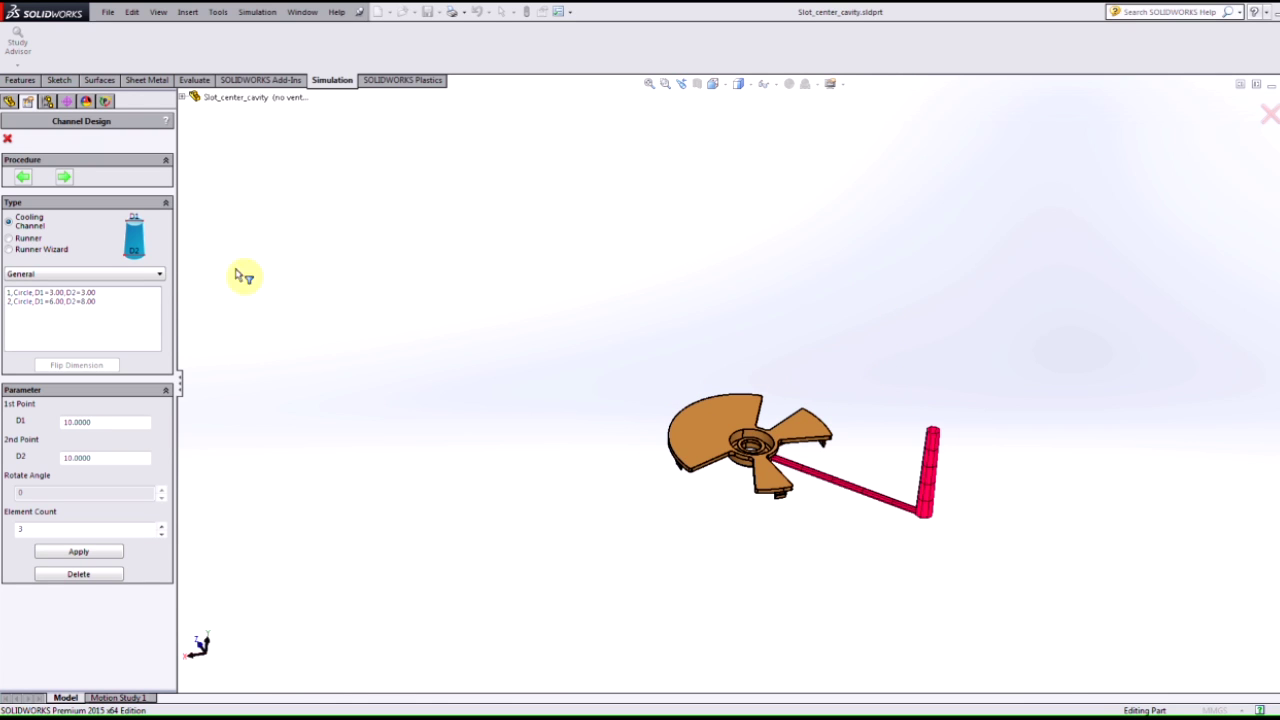
- Surface-mesh the cavity at triangle size 5.3150 and advance to the solid mesh type
left_click(65, 175)
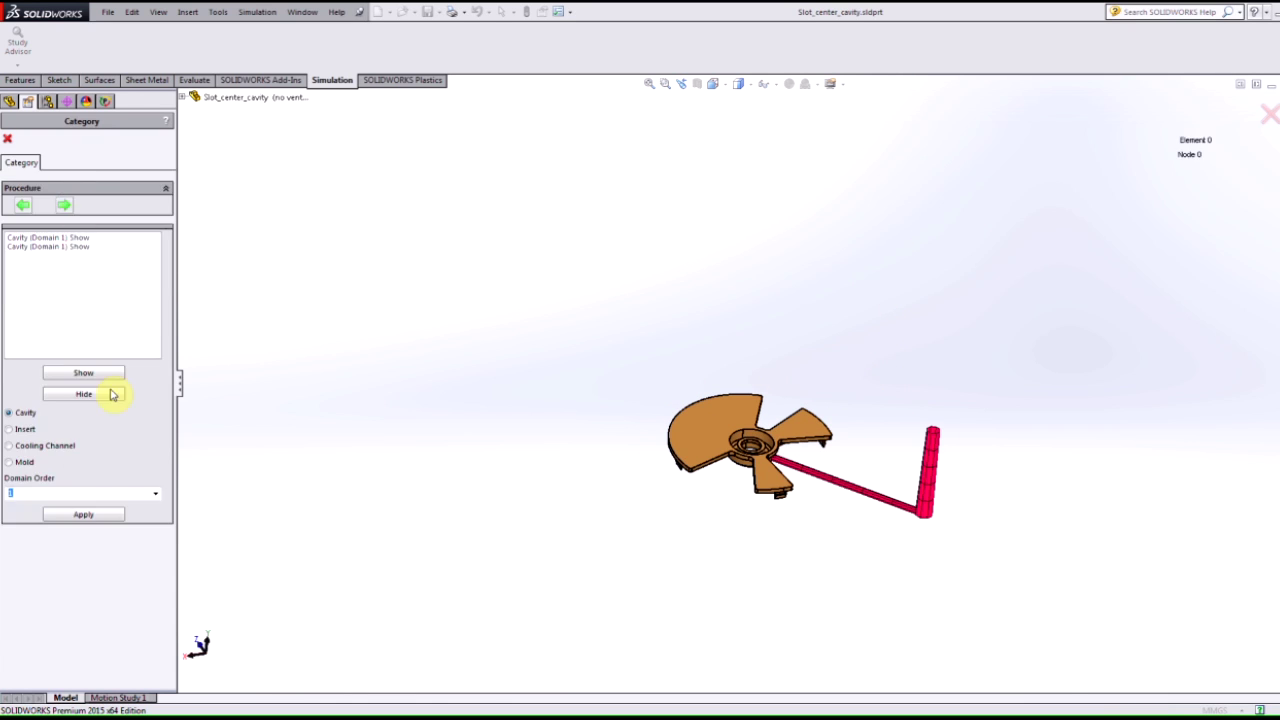
left_click(60, 205)
left_click(85, 502)
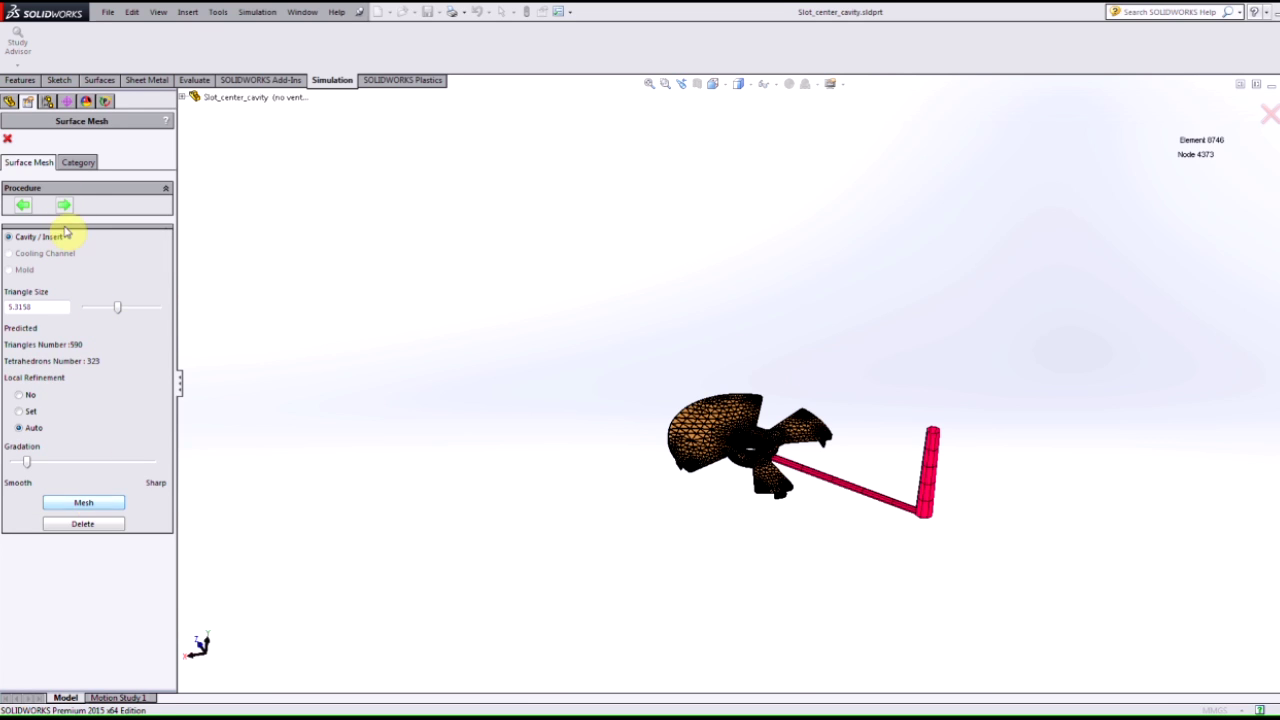
left_click(64, 205)
left_click(10, 143)
left_click(64, 203)
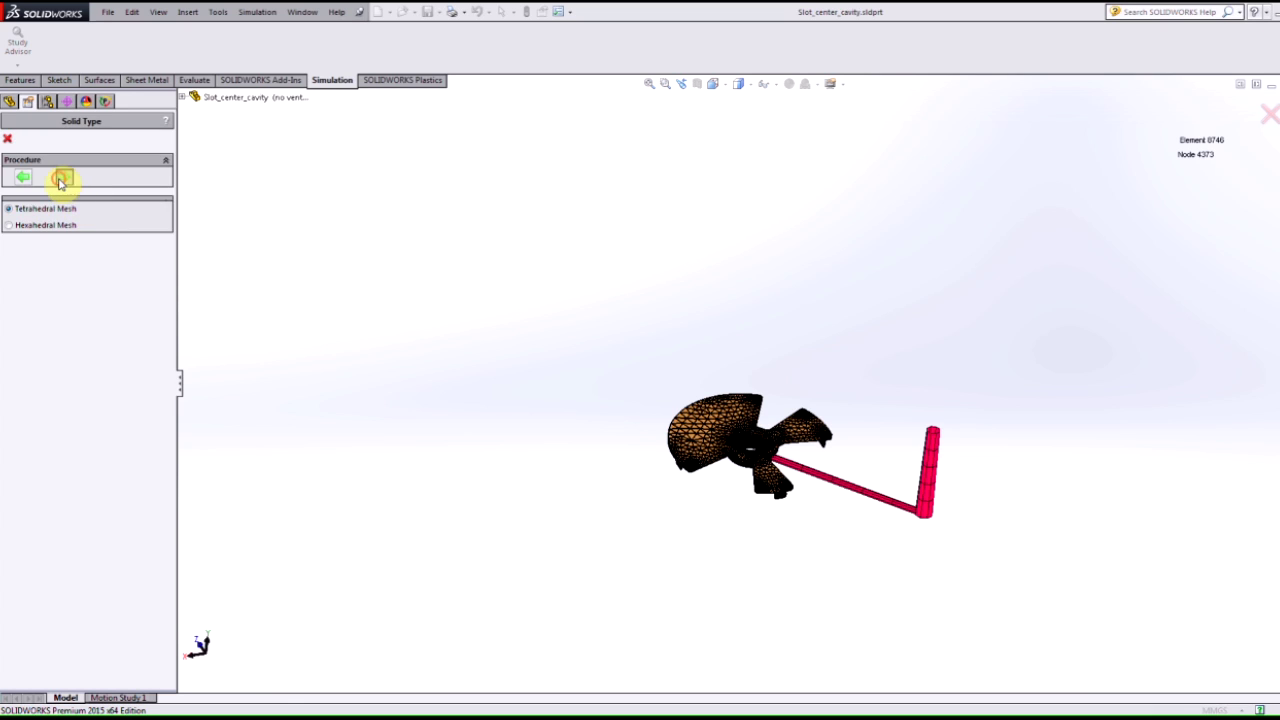
- Choose a tetrahedral mesh and preview a four-cavity X-type mirrored runner
left_click(63, 180)
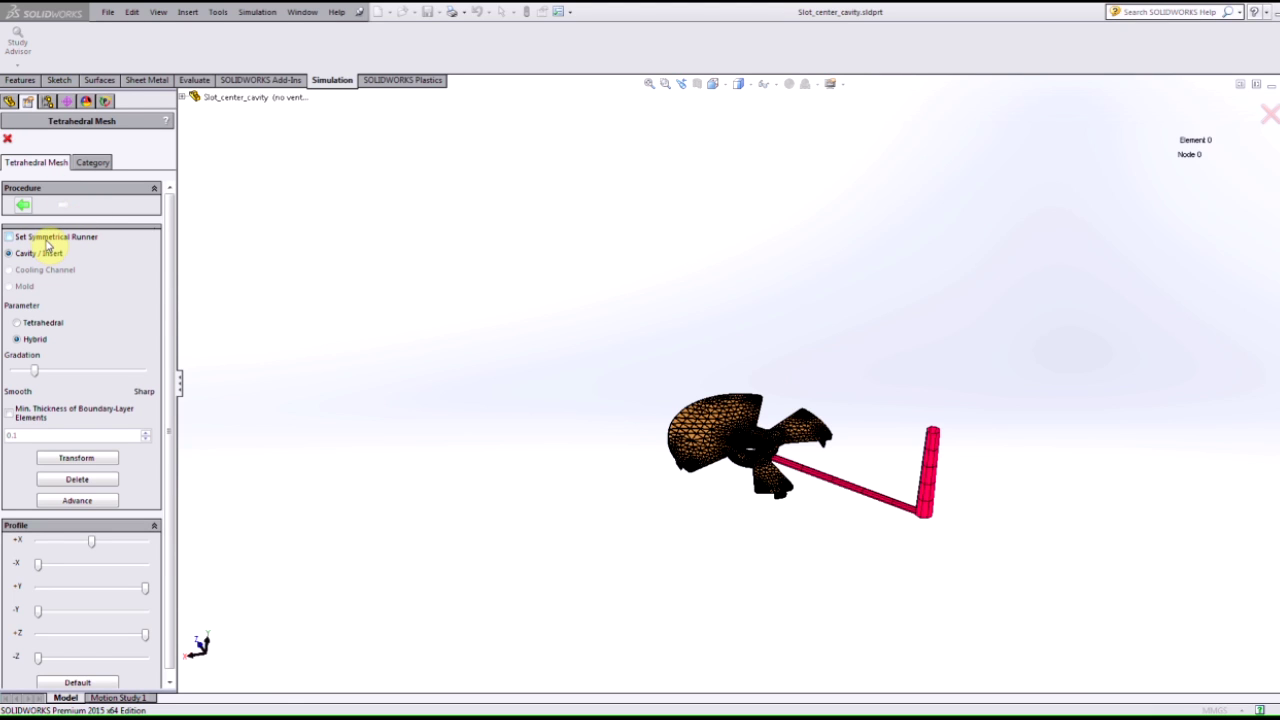
left_click(43, 240)
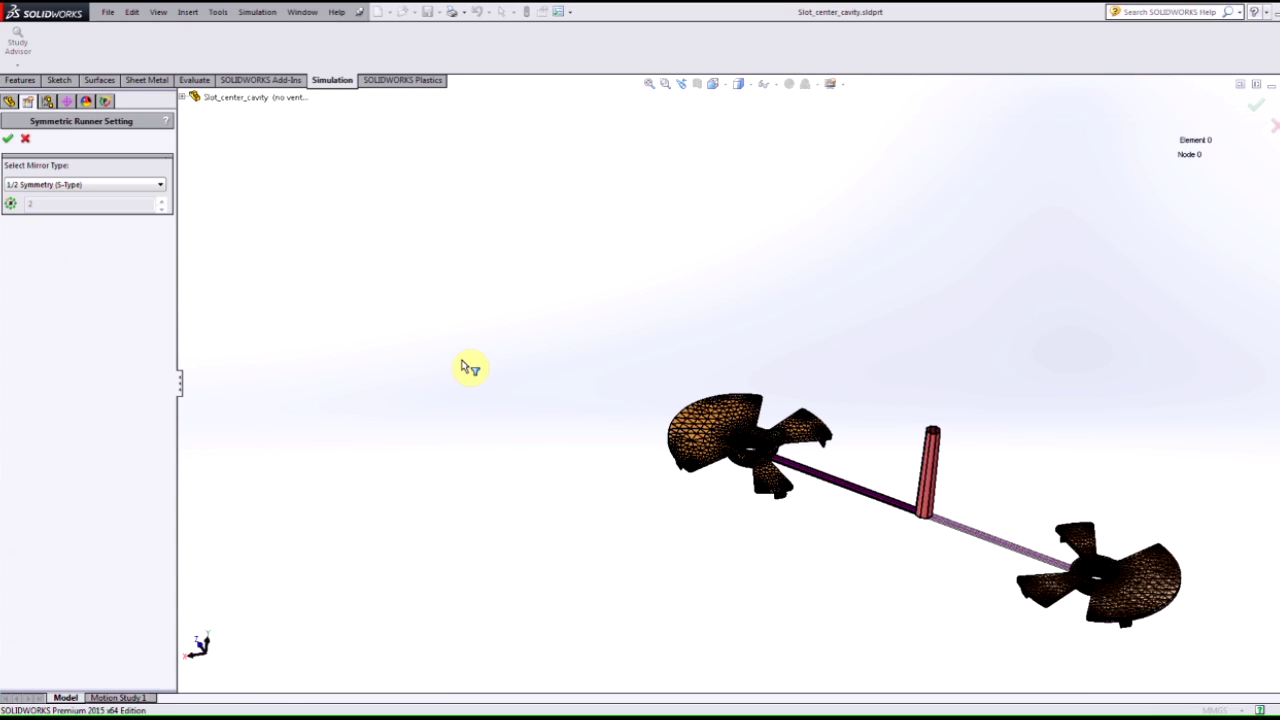
key("f")
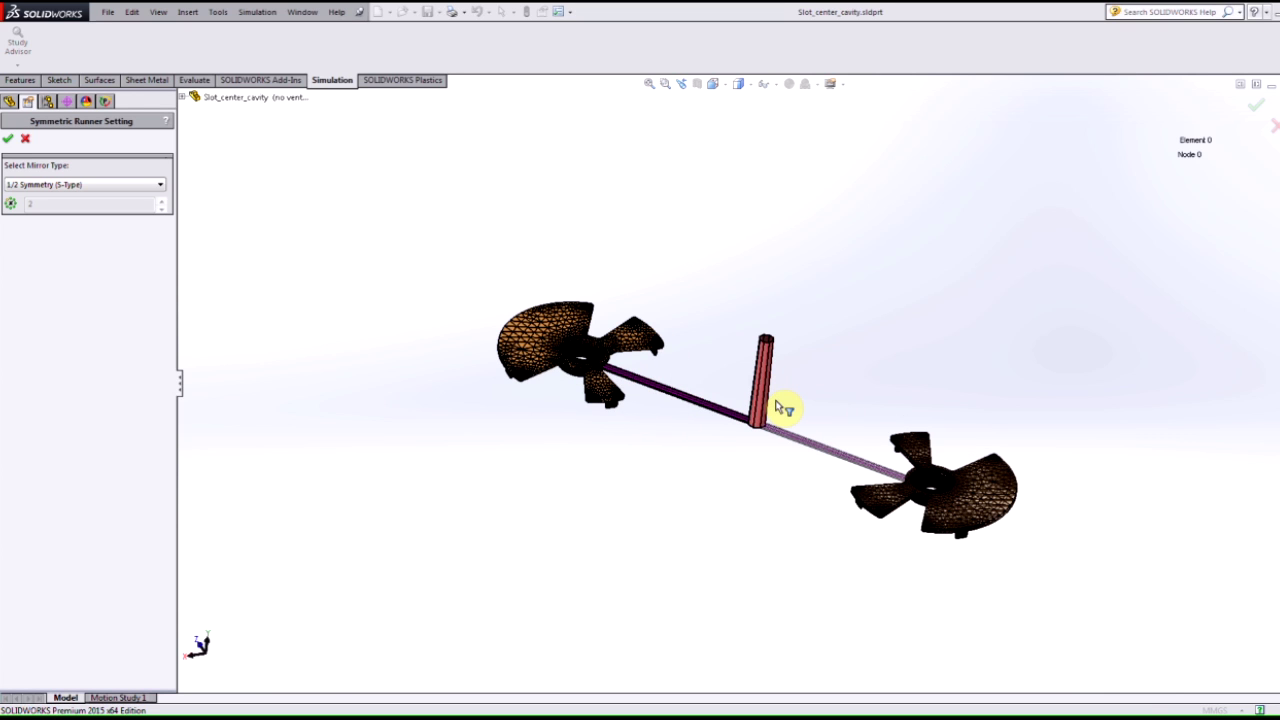
left_click(134, 187)
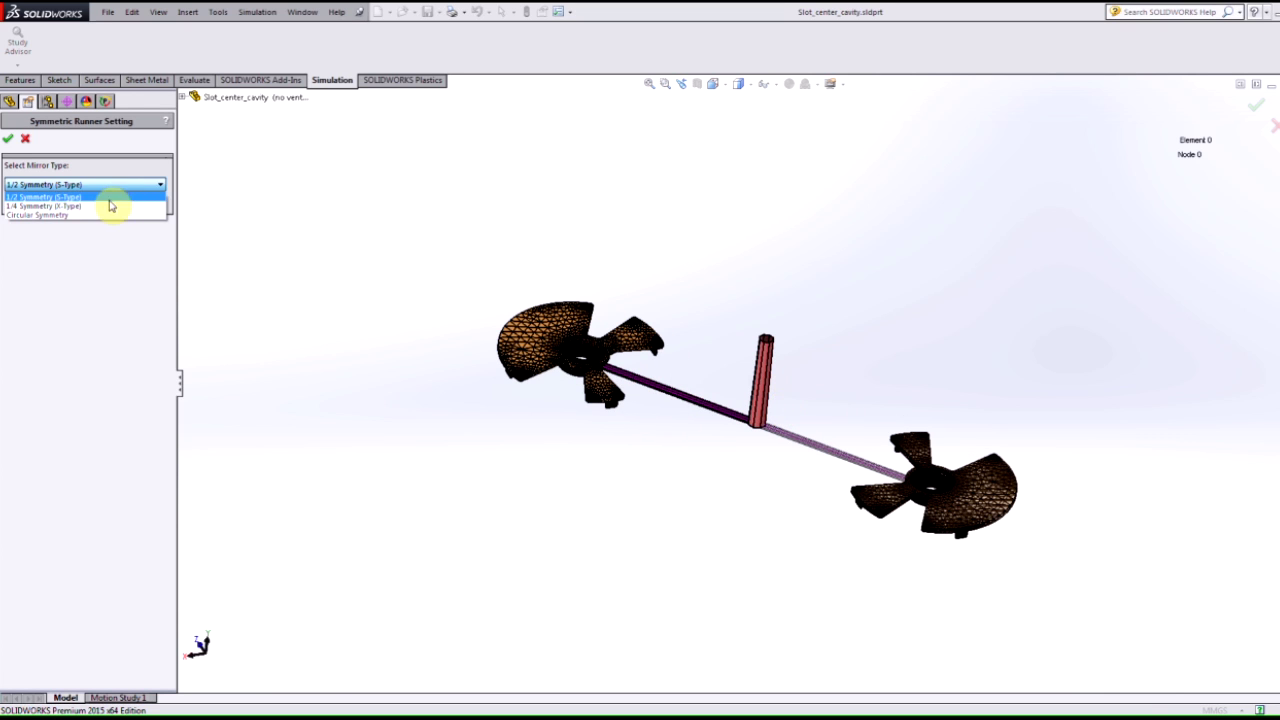
left_click(102, 206)
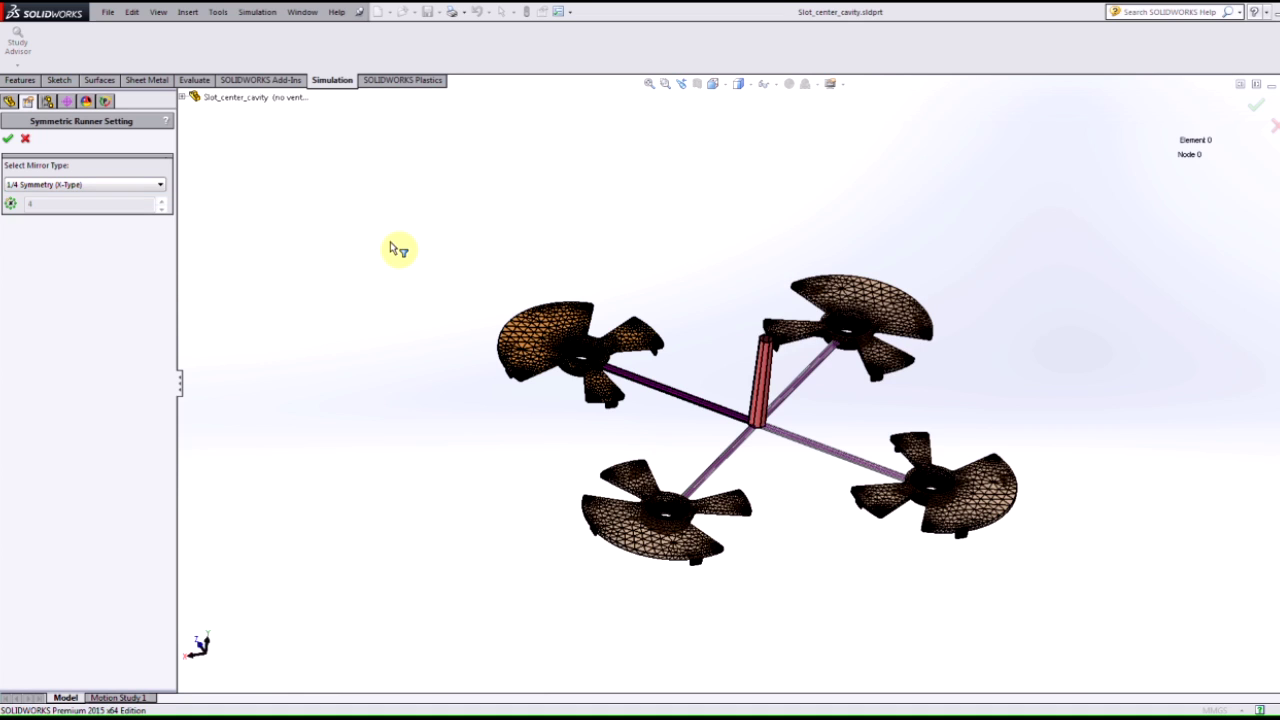
- Switch the symmetric runner to Circular Symmetry with 5 cavities around the sprue
left_click(85, 184)
left_click(44, 220)
double_click(51, 205)
type("5")
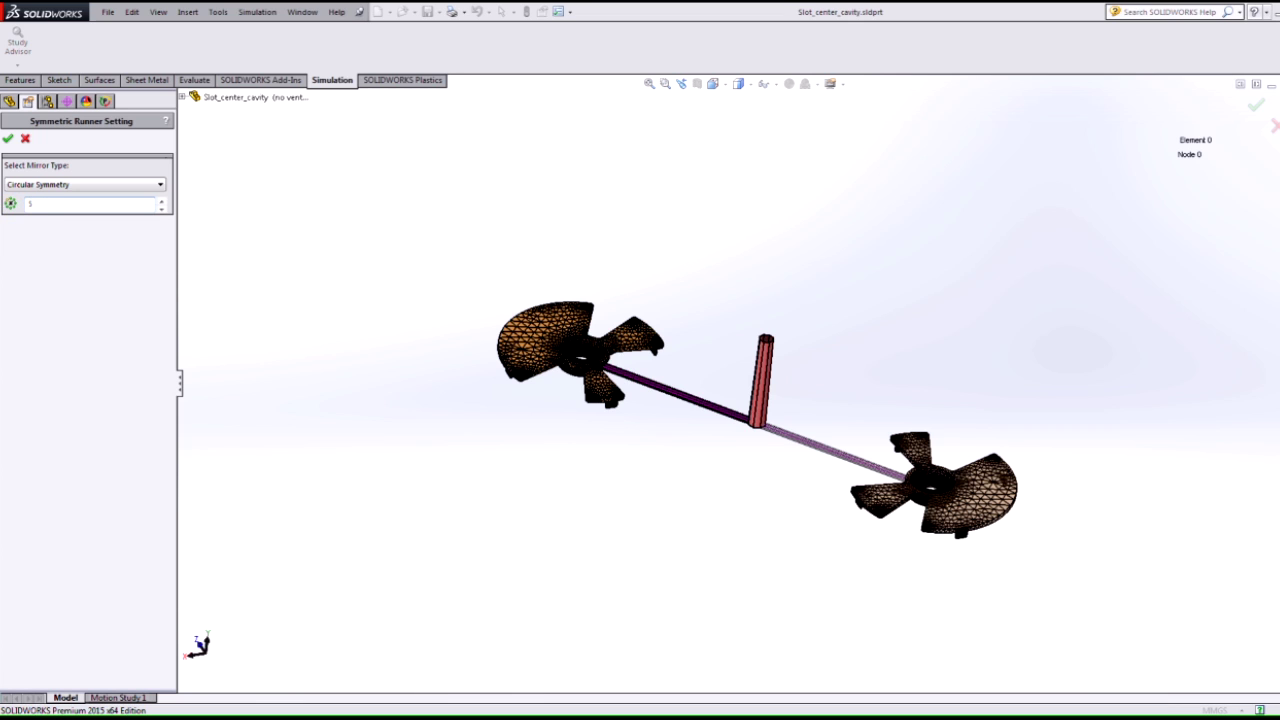
key("Return")
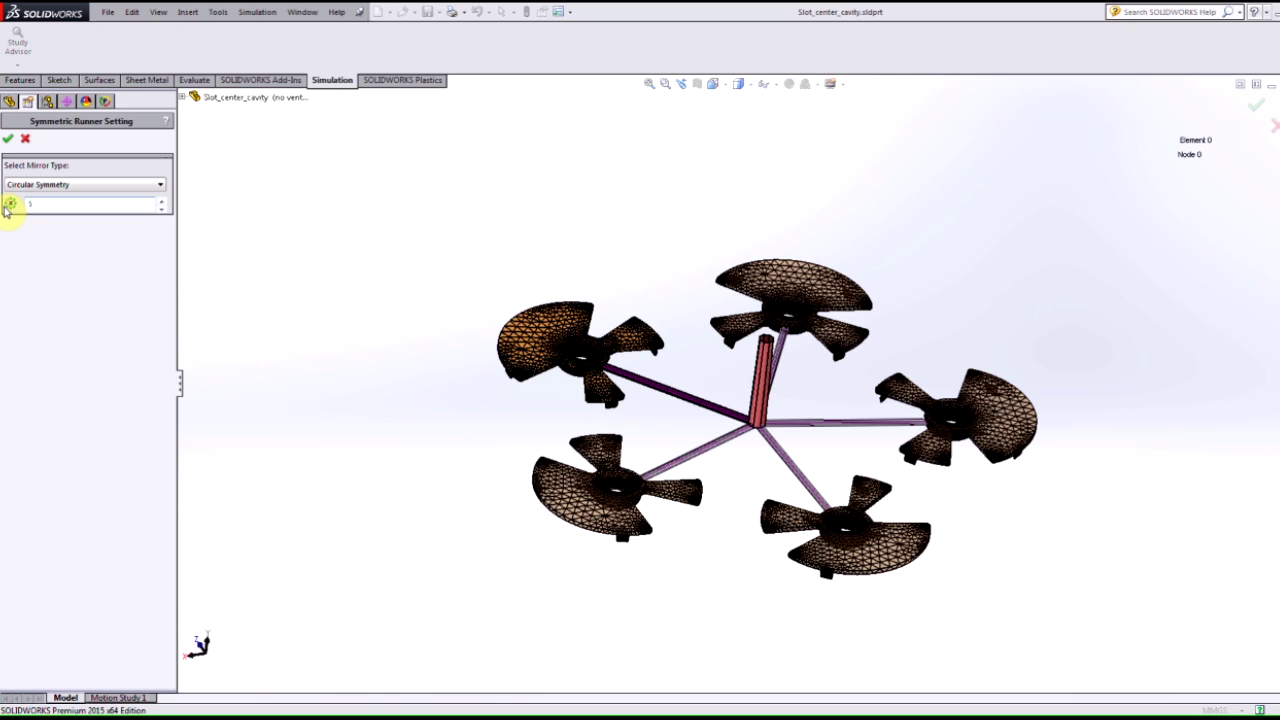
key("Return")
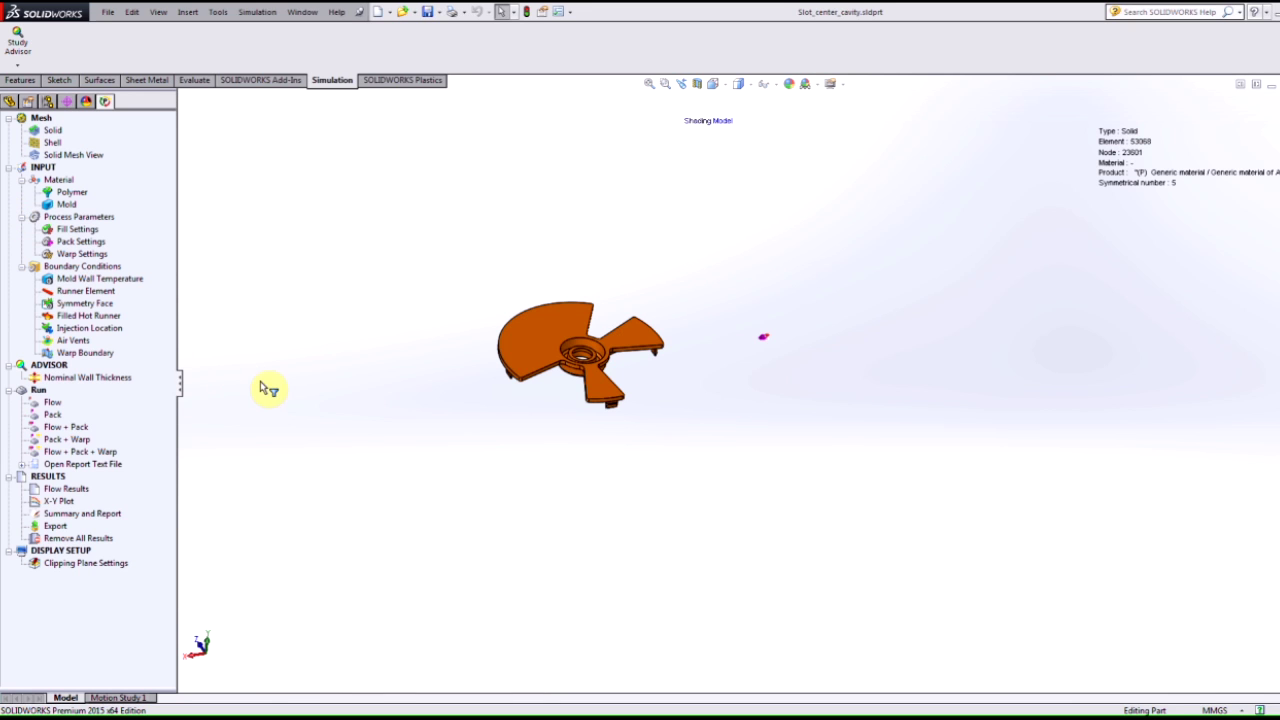
left_click(108, 379)
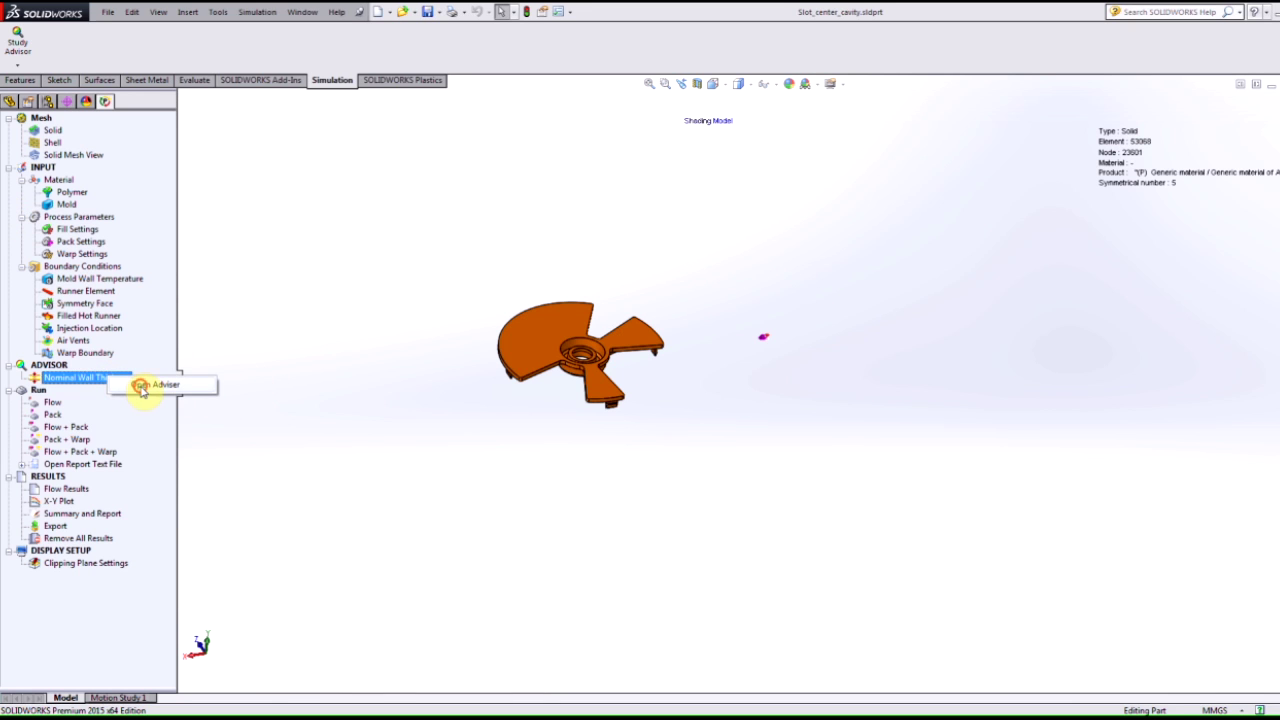
double_click(110, 379)
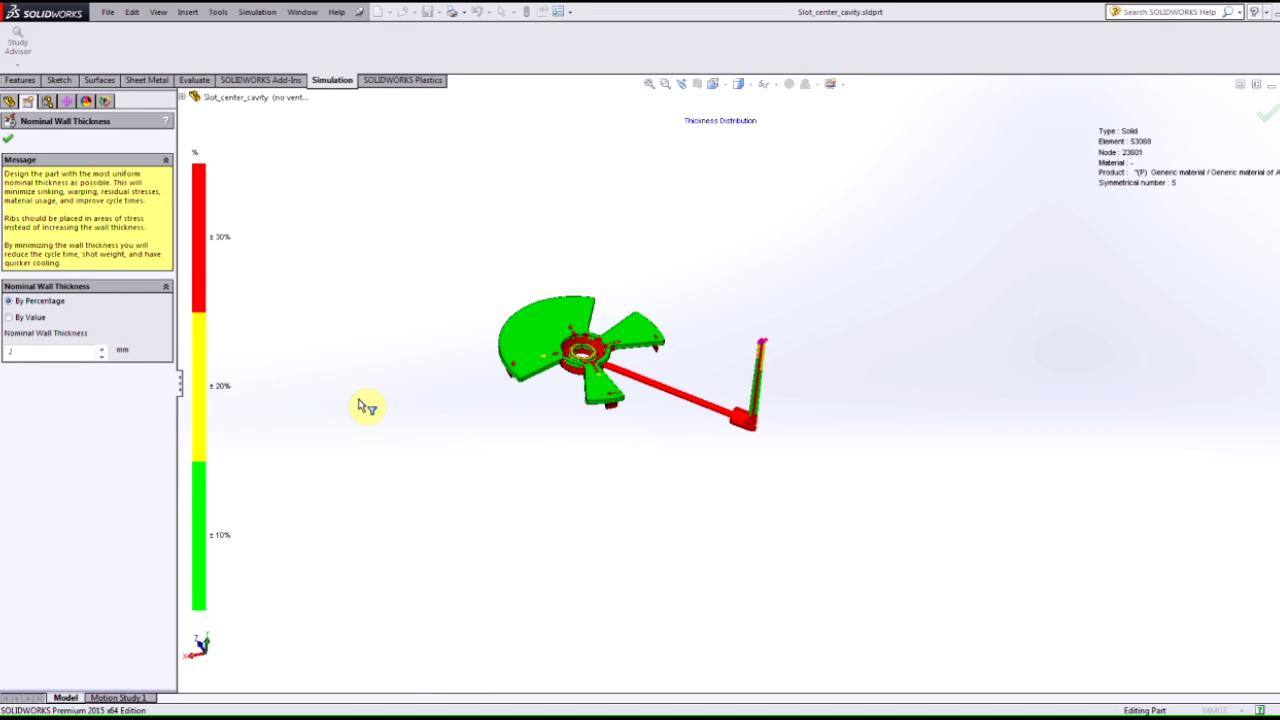
left_click(35, 316)
left_click(37, 301)
left_click_drag(44, 352, 4, 356)
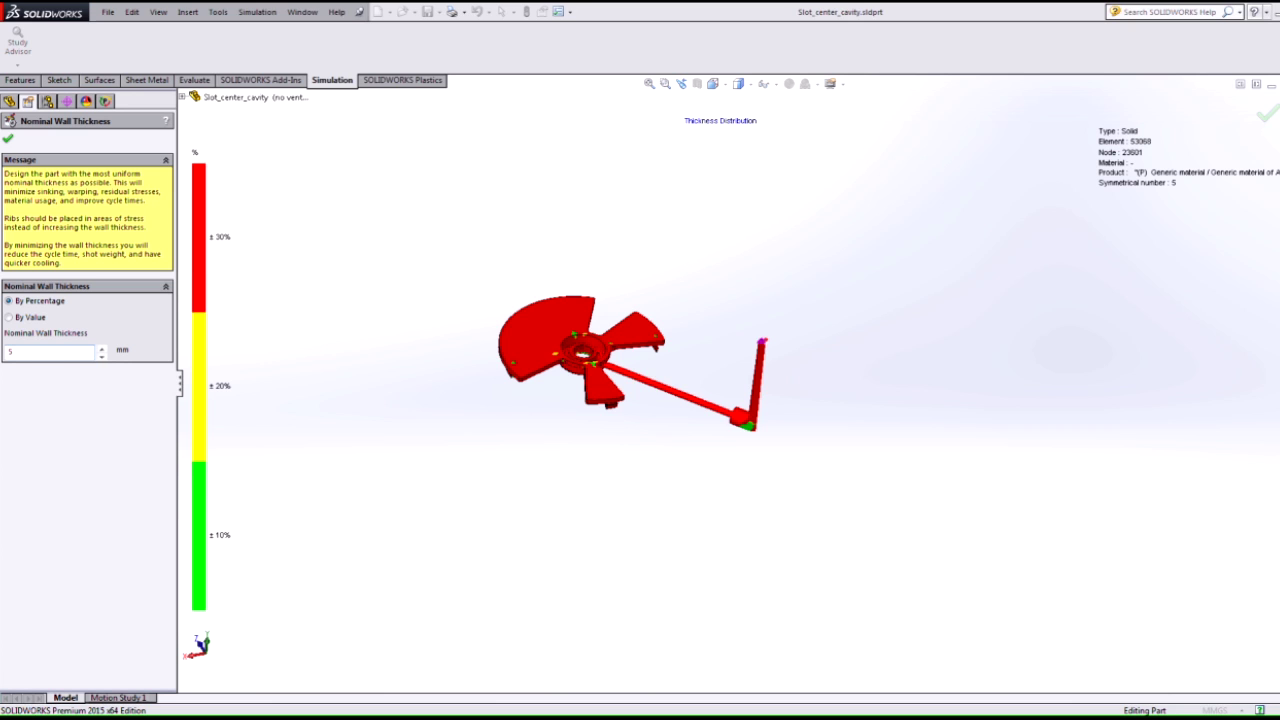
type("2")
- Close the wall thickness check and display Venting Pressure, ranging 0.1 to 16.493 MPa
left_click(7, 139)
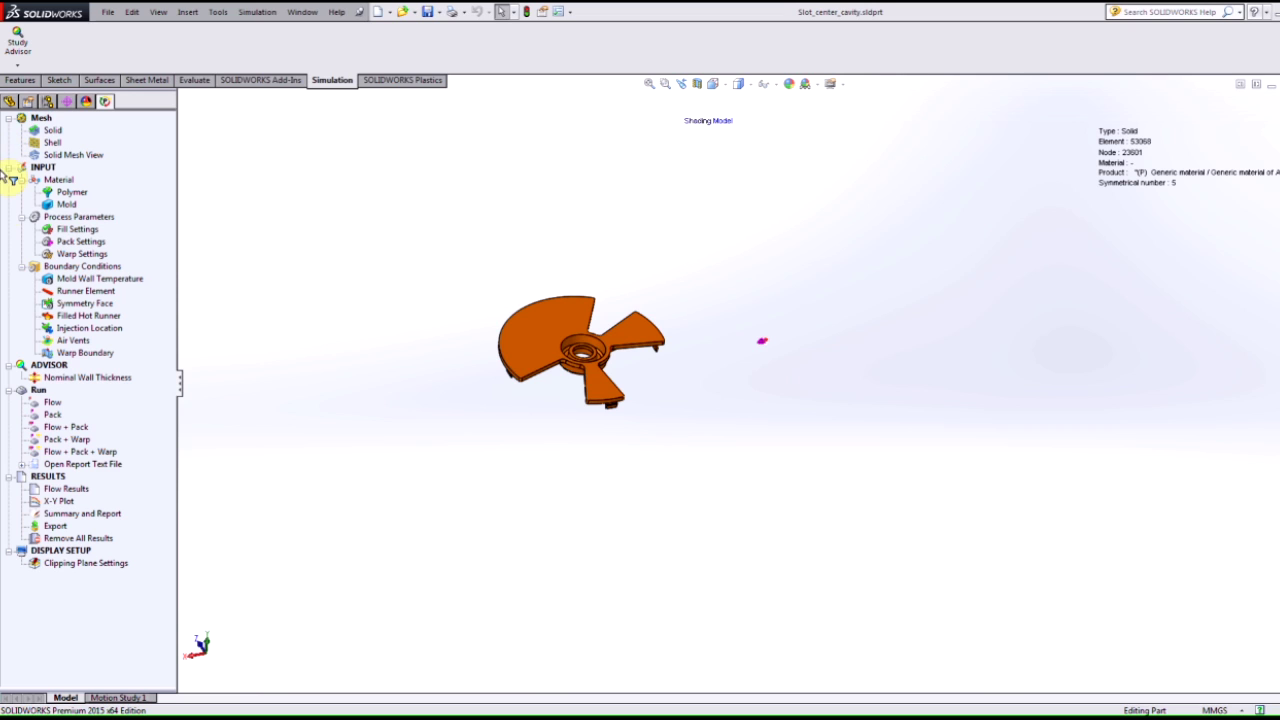
double_click(57, 488)
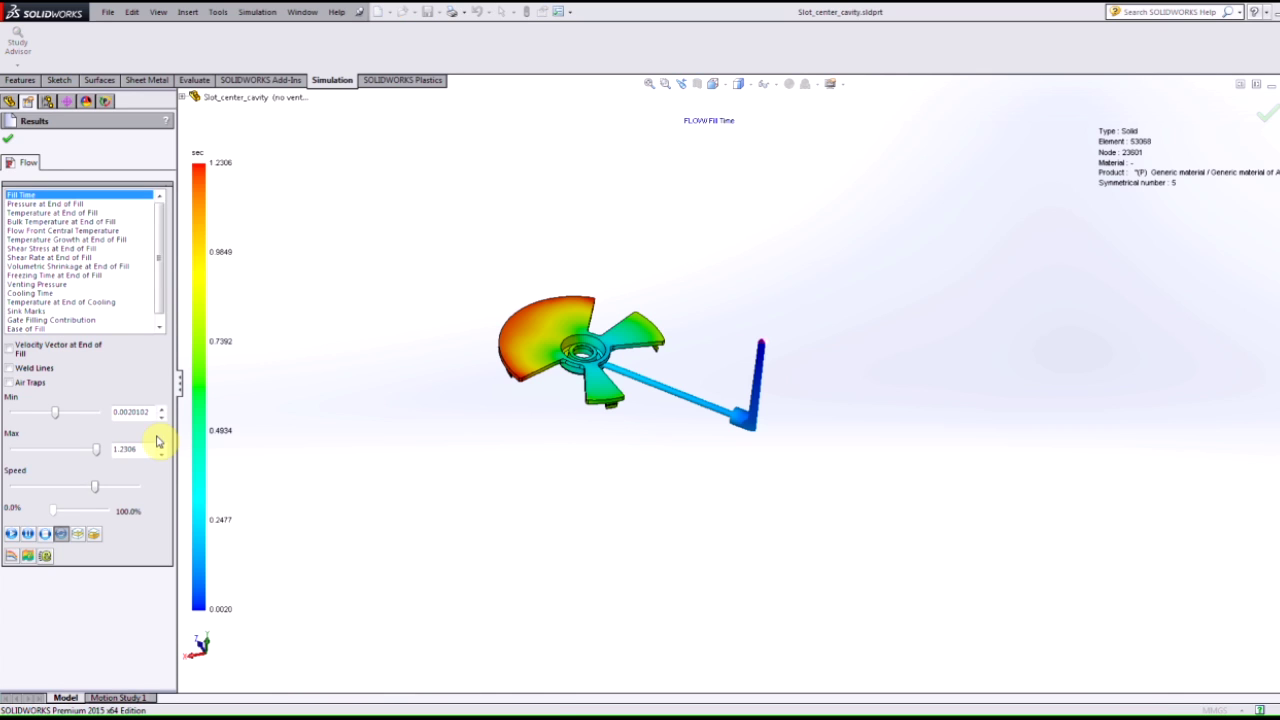
left_click(40, 286)
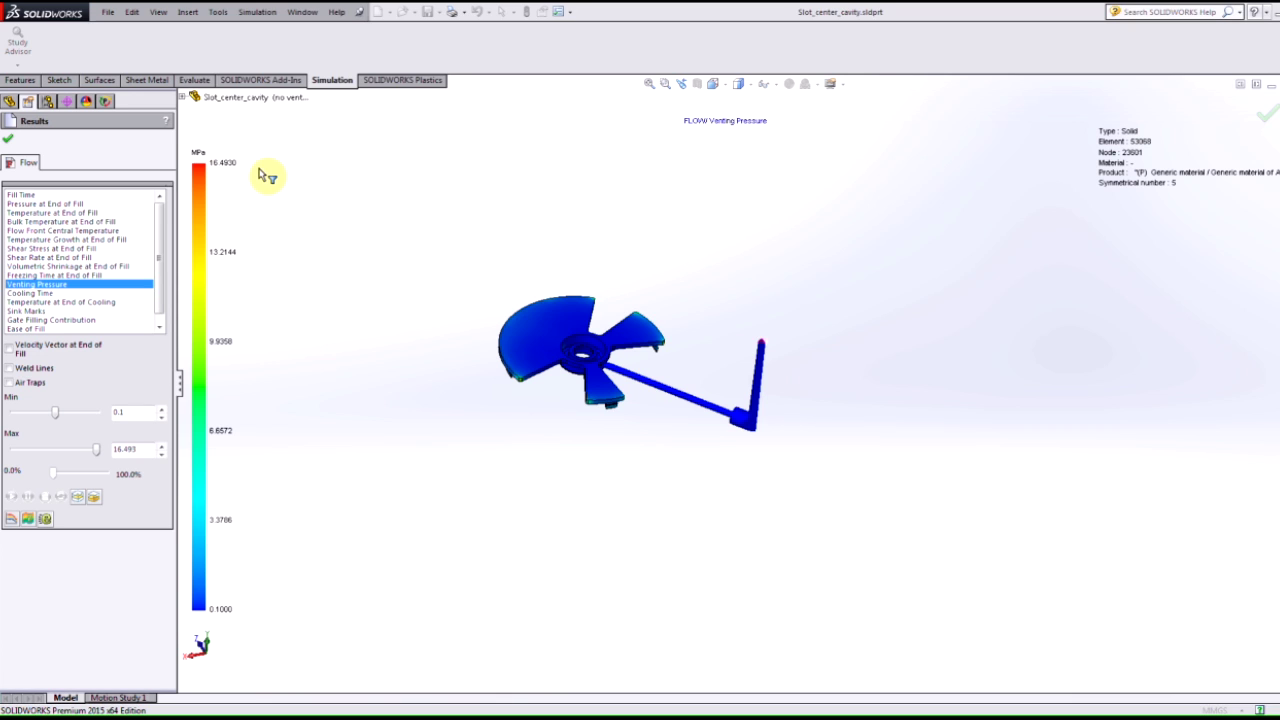
scroll(530, 355, "down", 5)
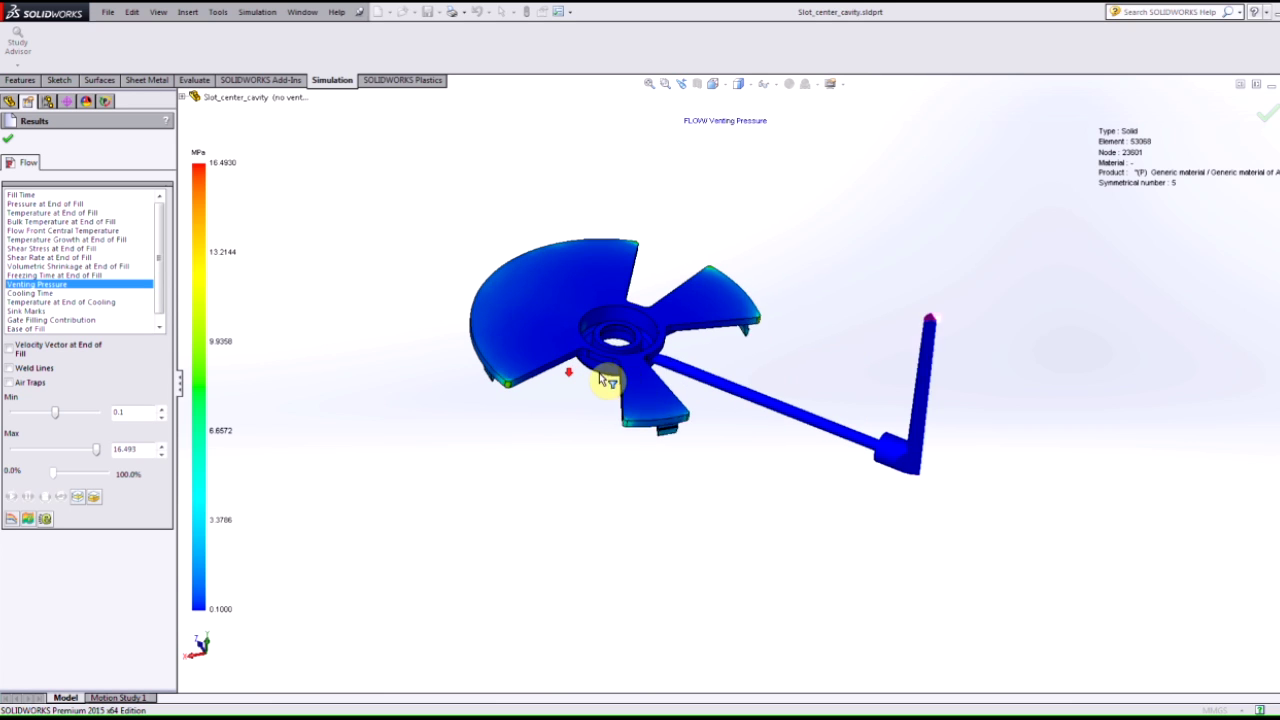
- Inspect the air vent settings at the wedge corners without changing them
left_click(8, 141)
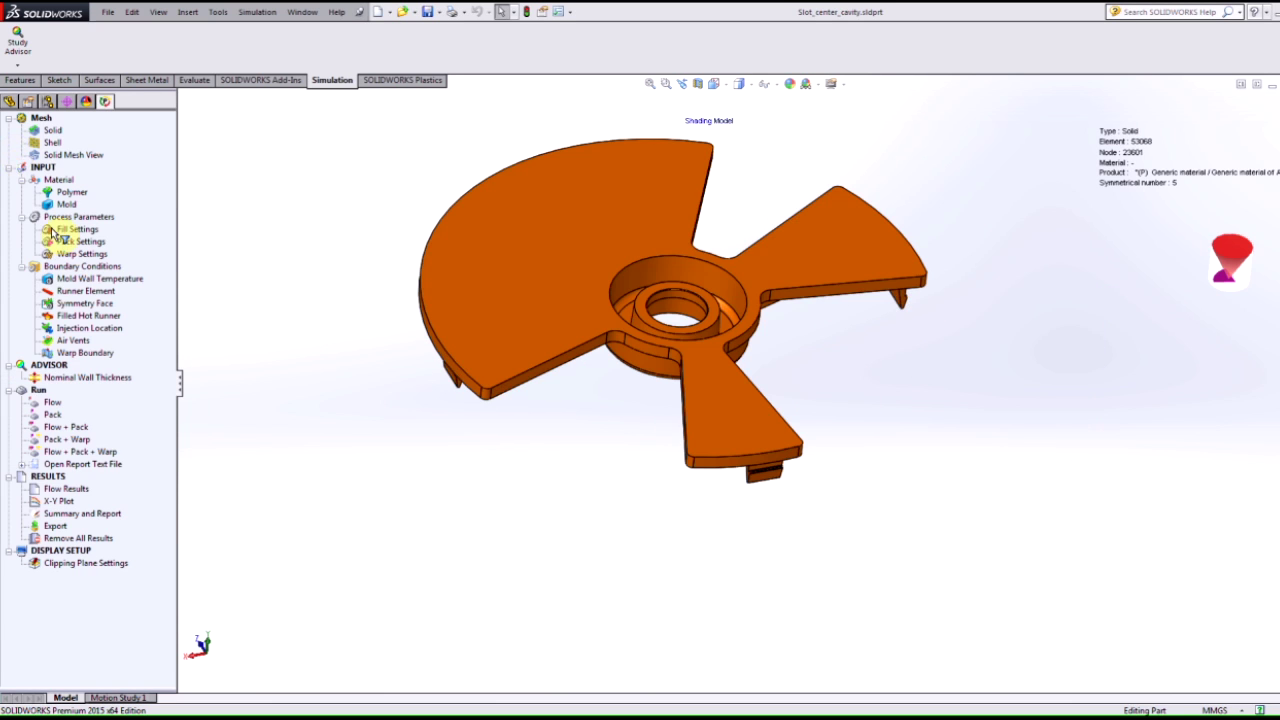
right_click(88, 341)
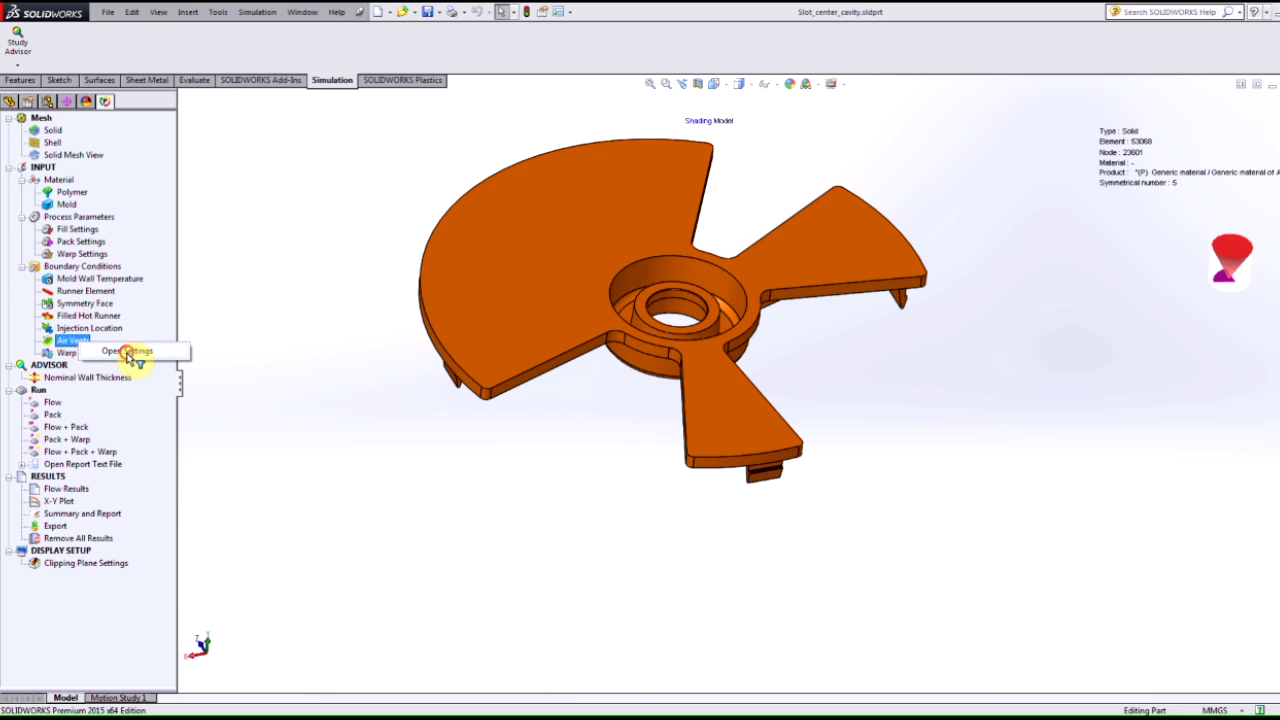
left_click(127, 351)
scroll(509, 395, "down", 5)
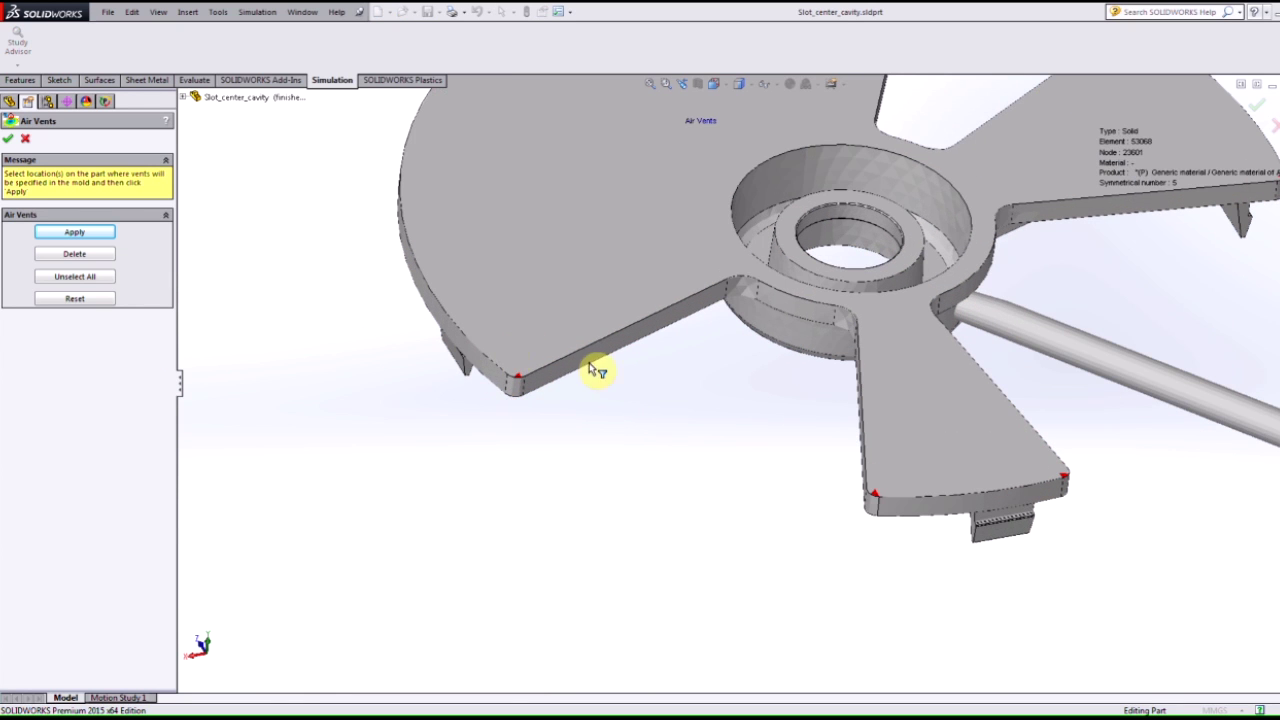
scroll(905, 446, "up", 2)
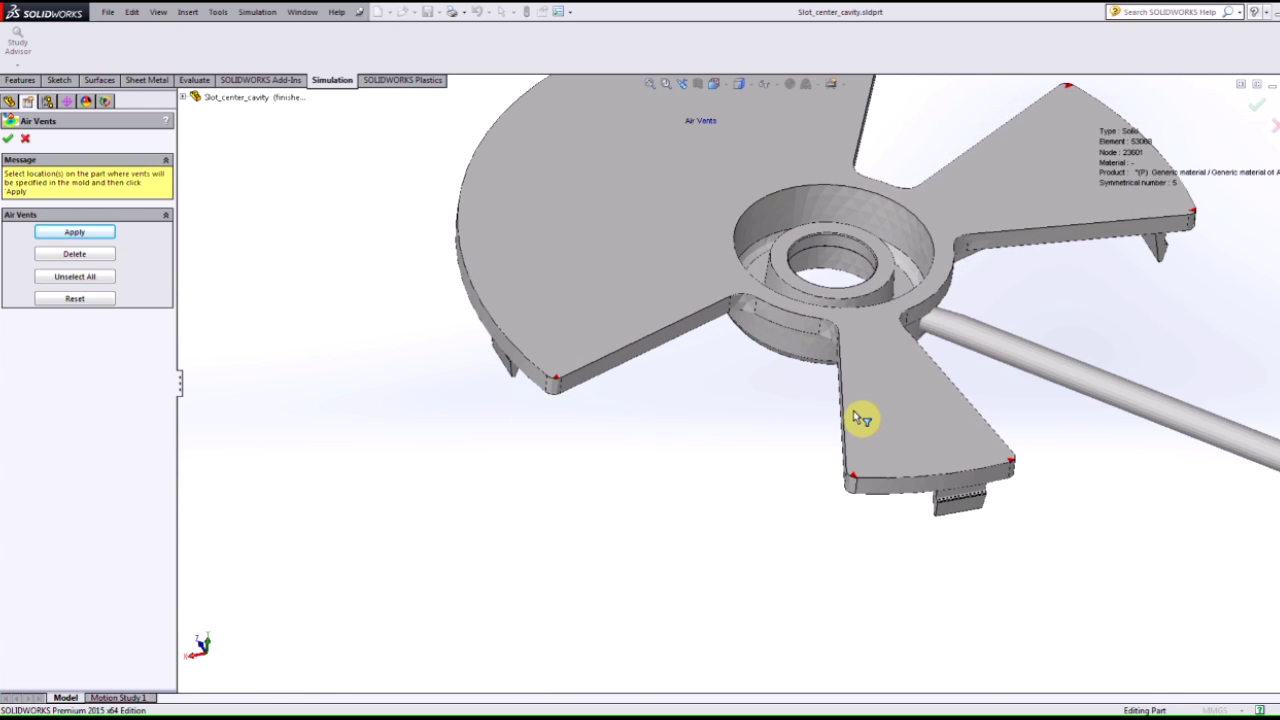
left_click(28, 139)
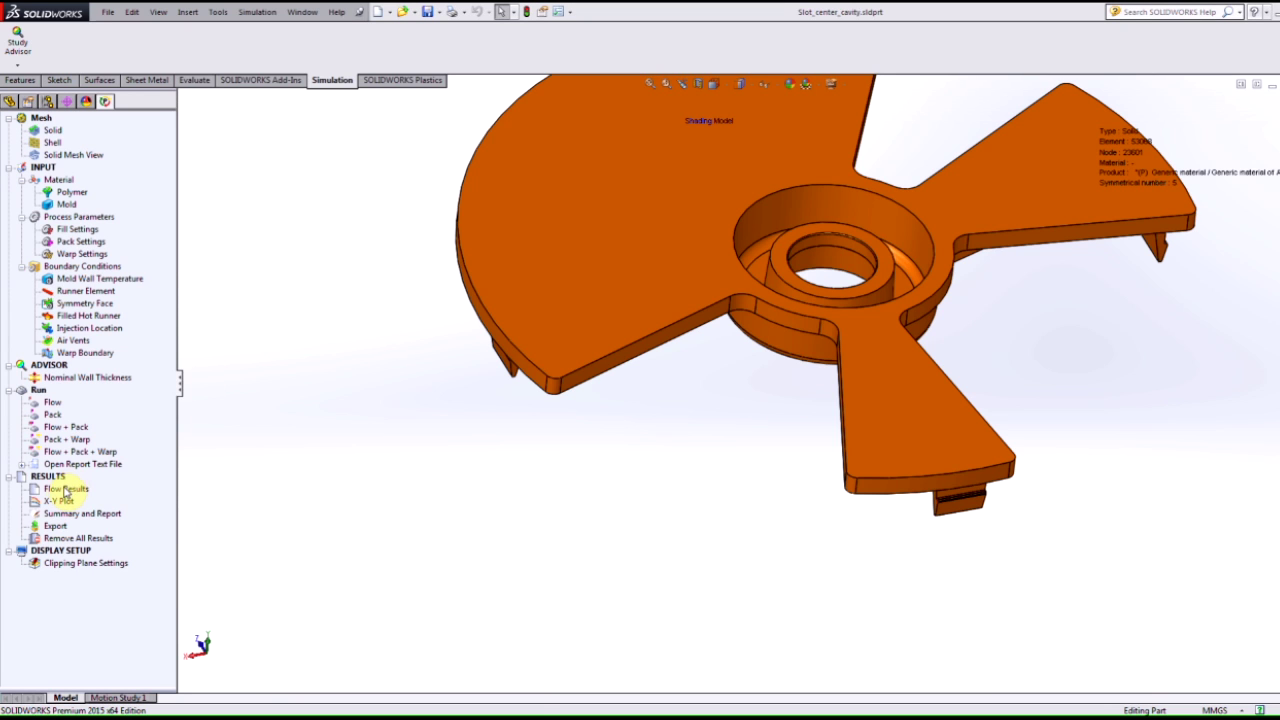
- View the Venting Pressure result, now peaking at 0.919 MPa, then return to the study tree
left_click(62, 489)
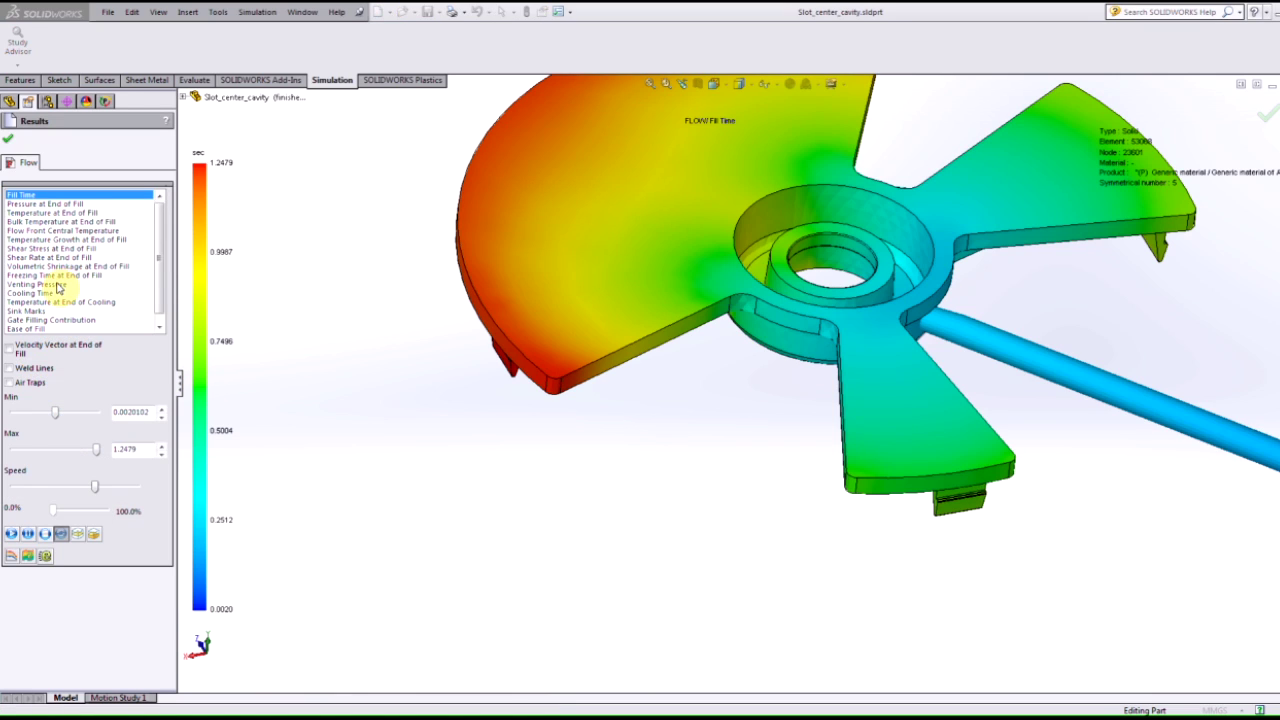
left_click(48, 285)
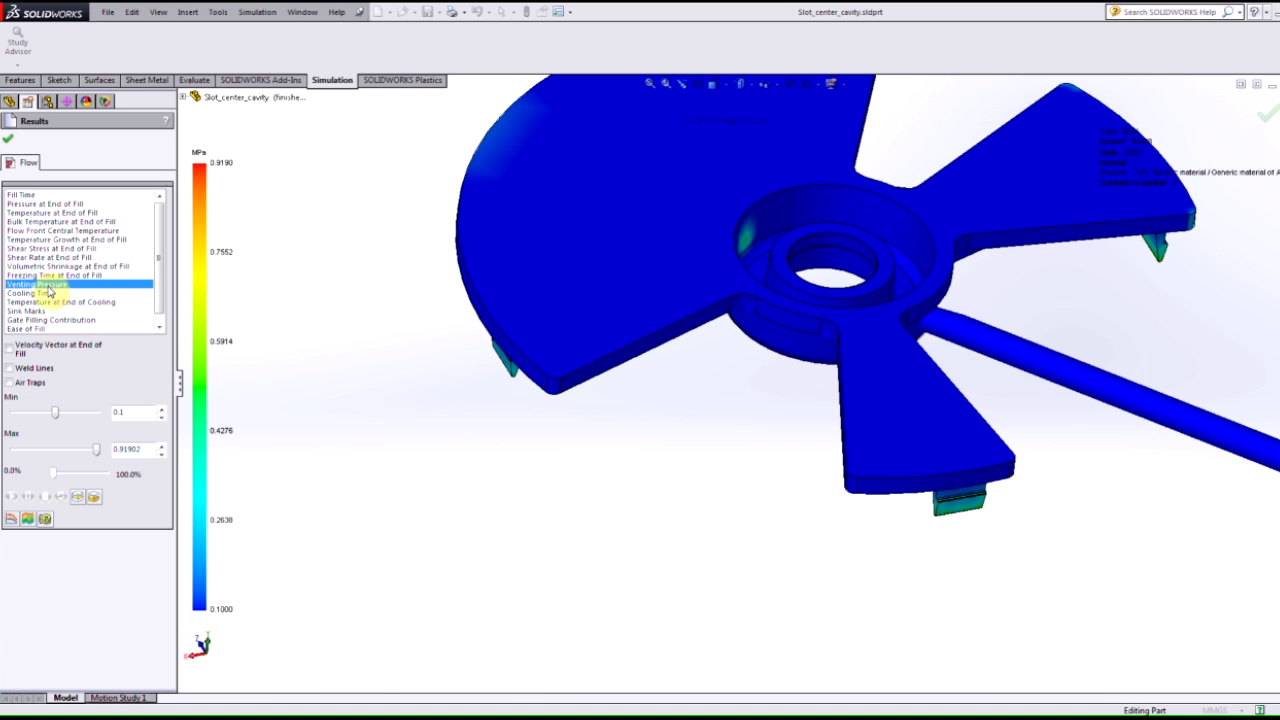
key("Escape")
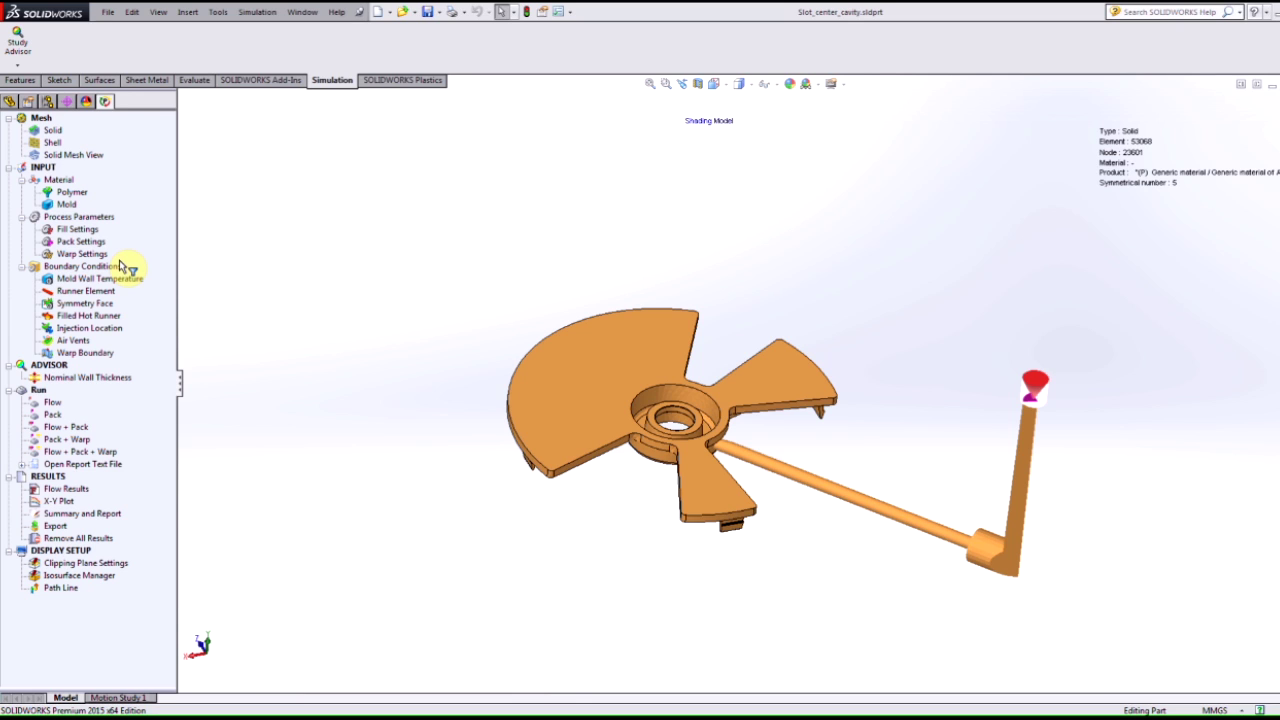
- Rerun the solid mesh procedure, surface-meshing the cavity into 2008 elements and 1404 nodes
right_click(48, 130)
left_click(83, 160)
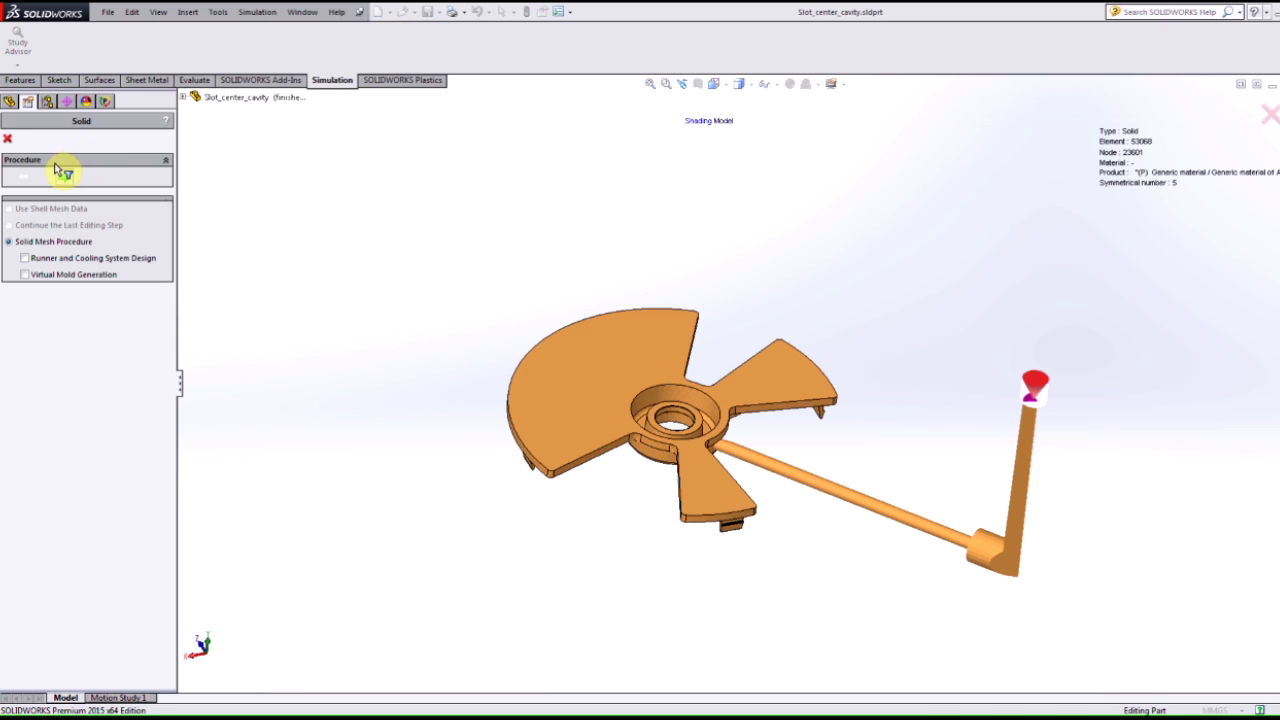
left_click(63, 176)
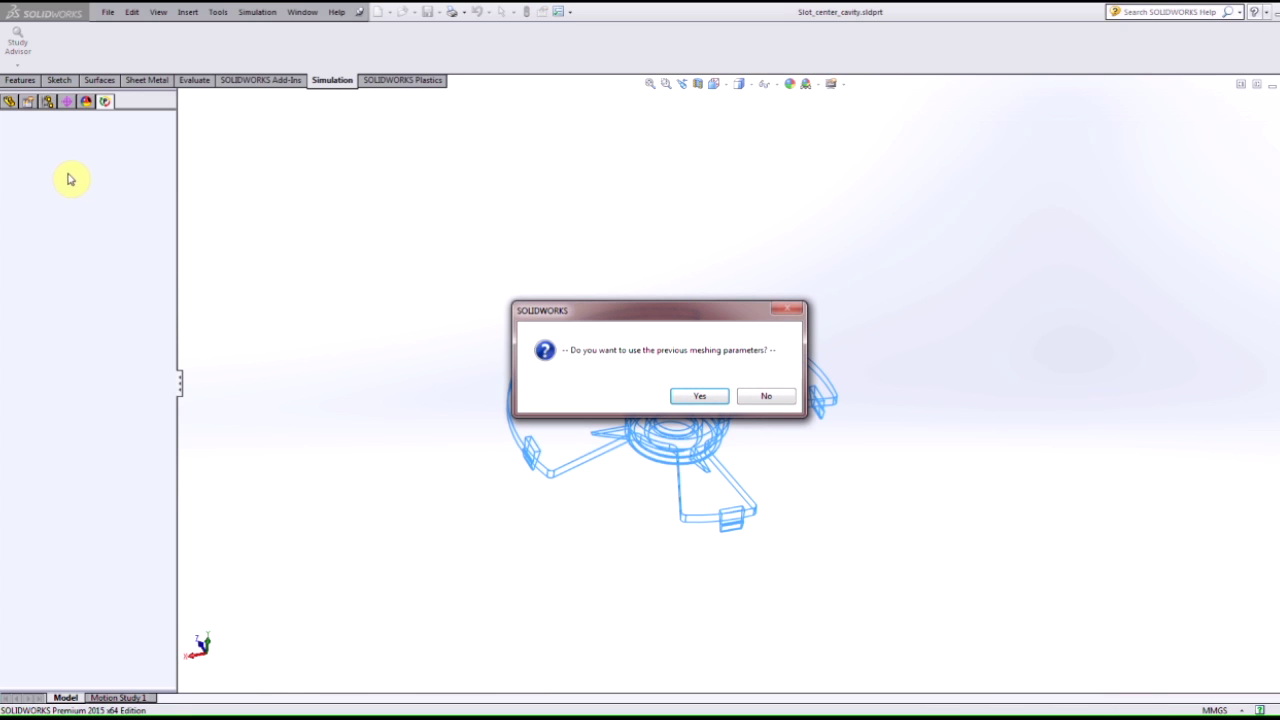
left_click(690, 395)
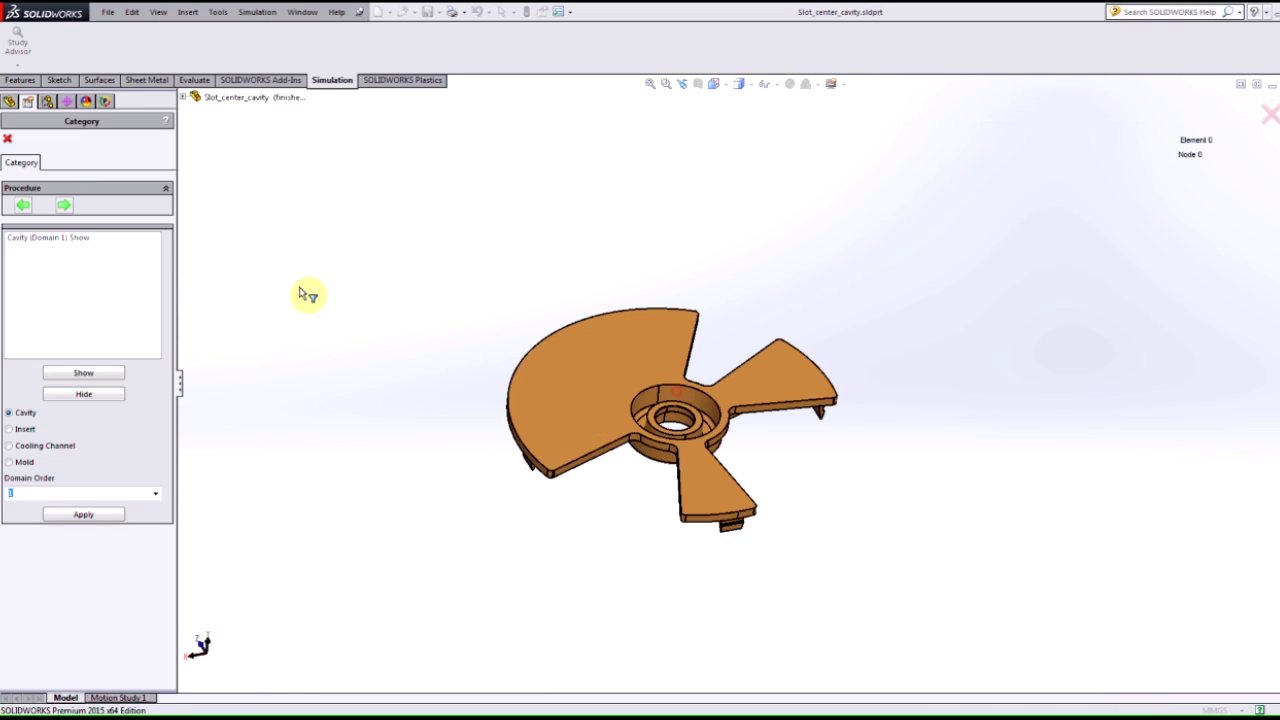
left_click(63, 205)
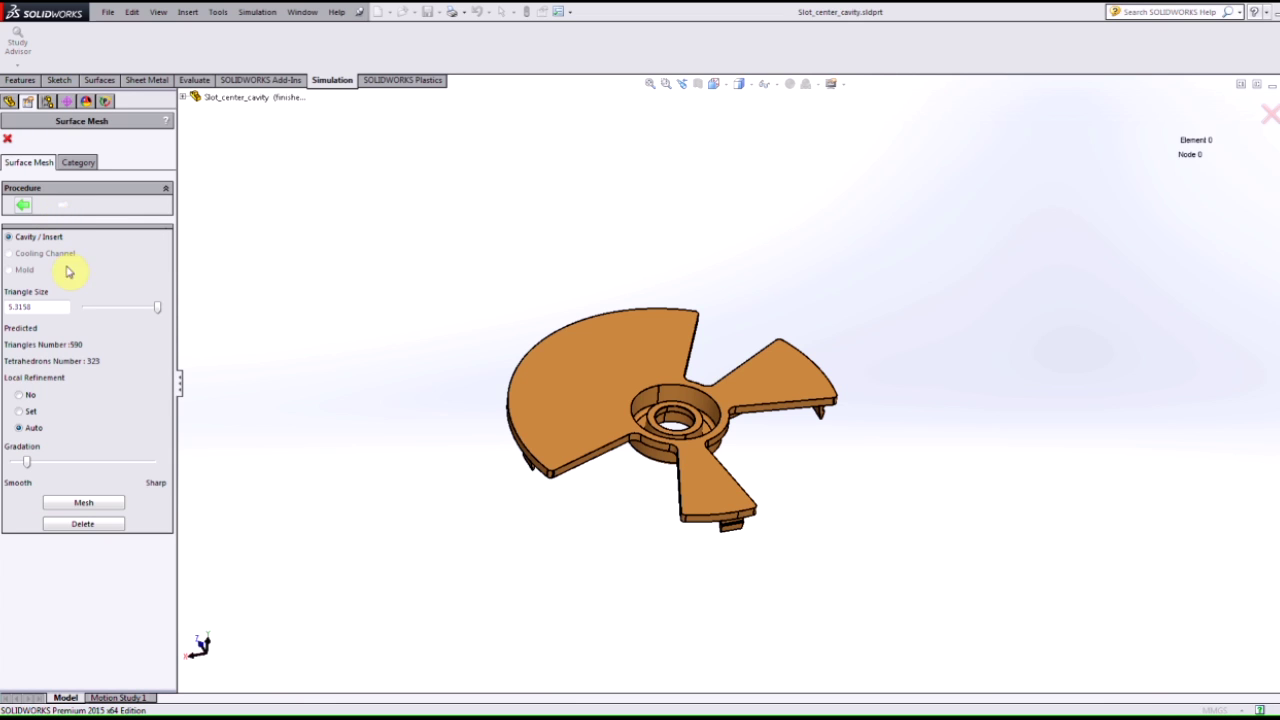
left_click(83, 503)
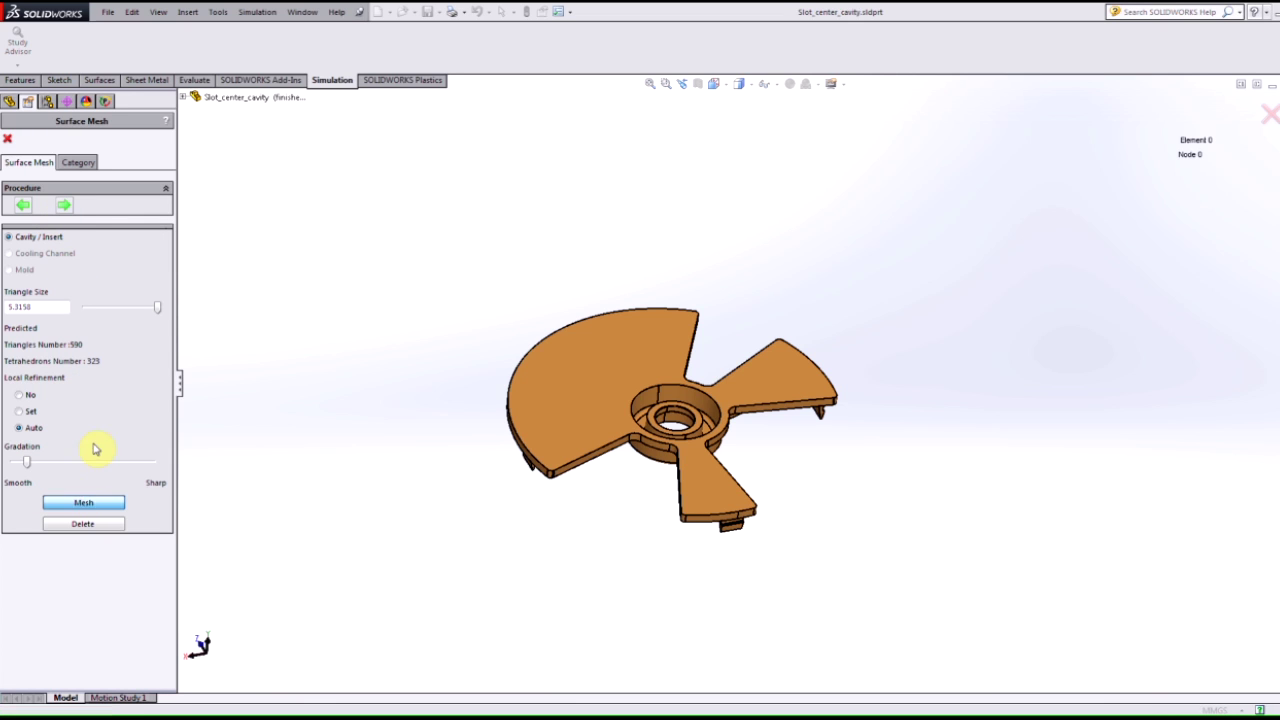
left_click(61, 205)
left_click(11, 139)
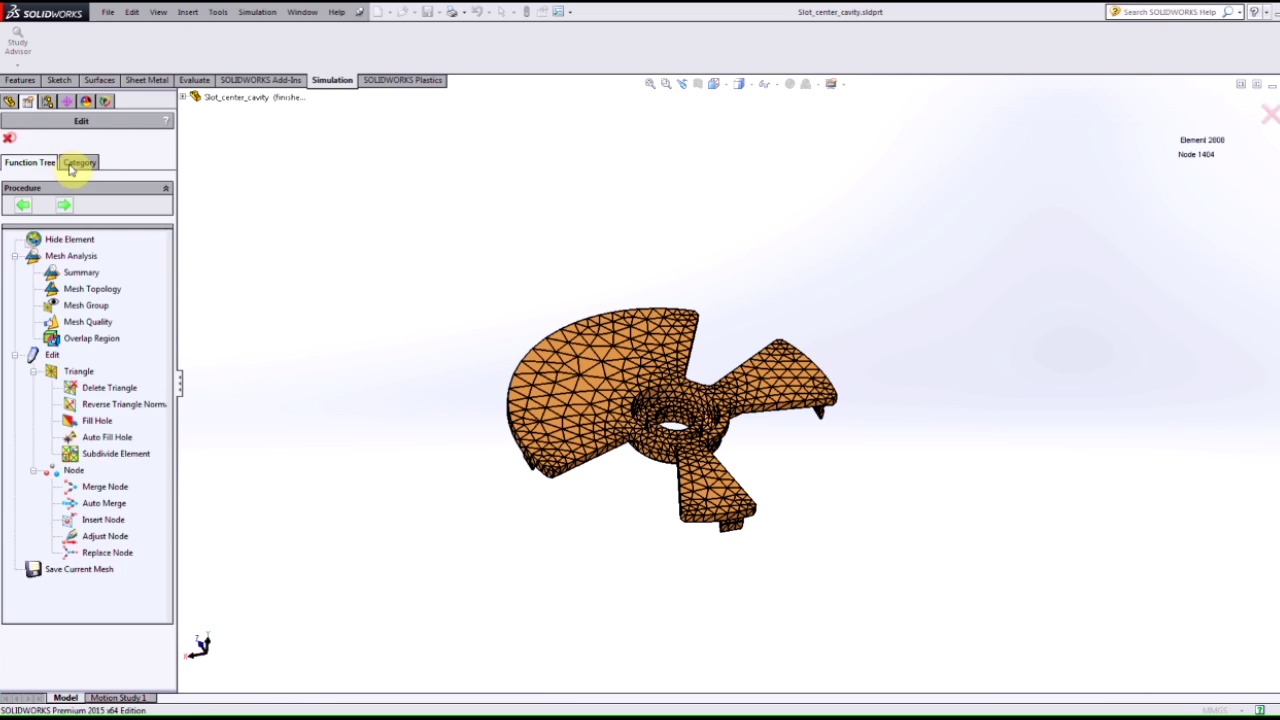
left_click(68, 206)
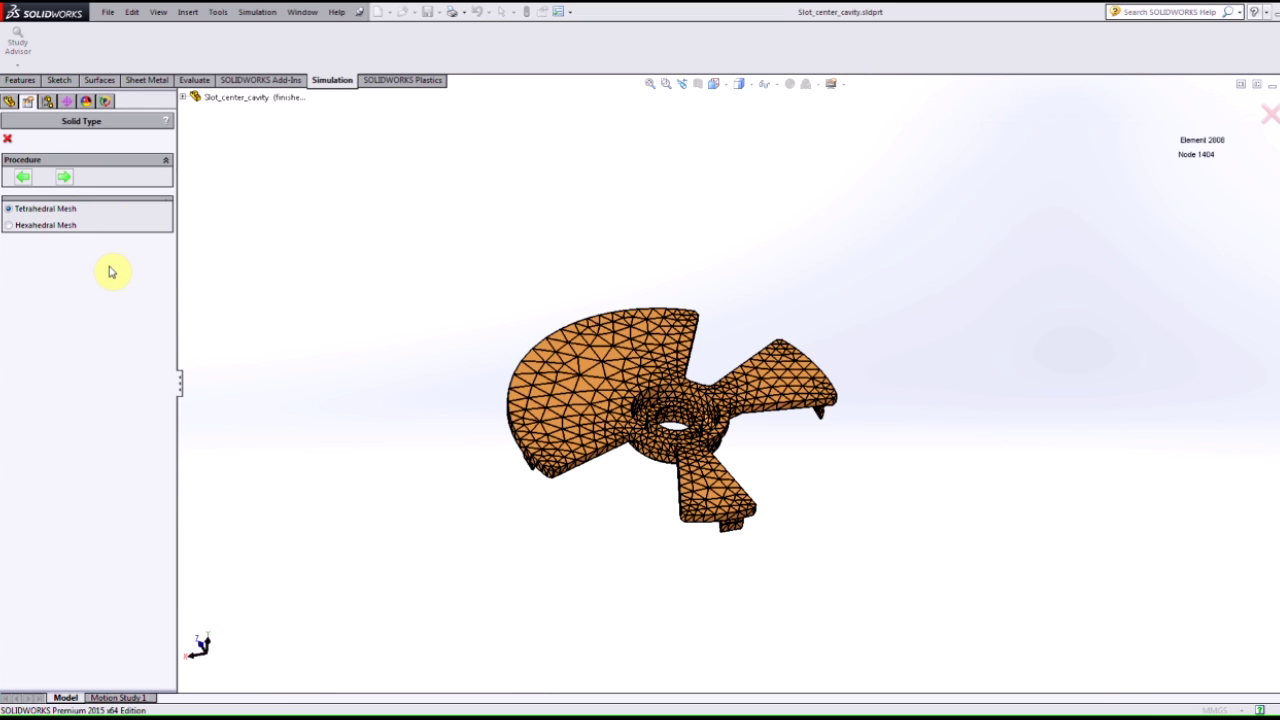
- Choose Hexahedral Mesh and transform the part into a Voxel mesh at size 1.1735
left_click(40, 229)
left_click(63, 177)
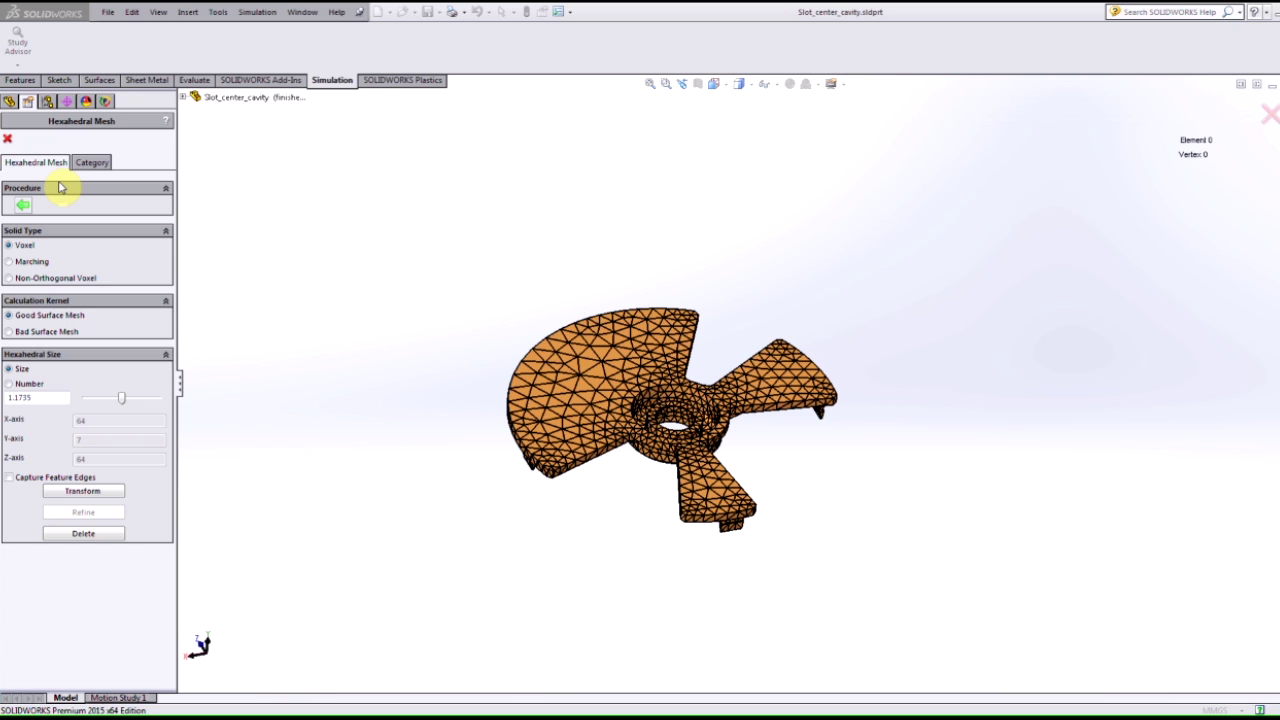
left_click(75, 492)
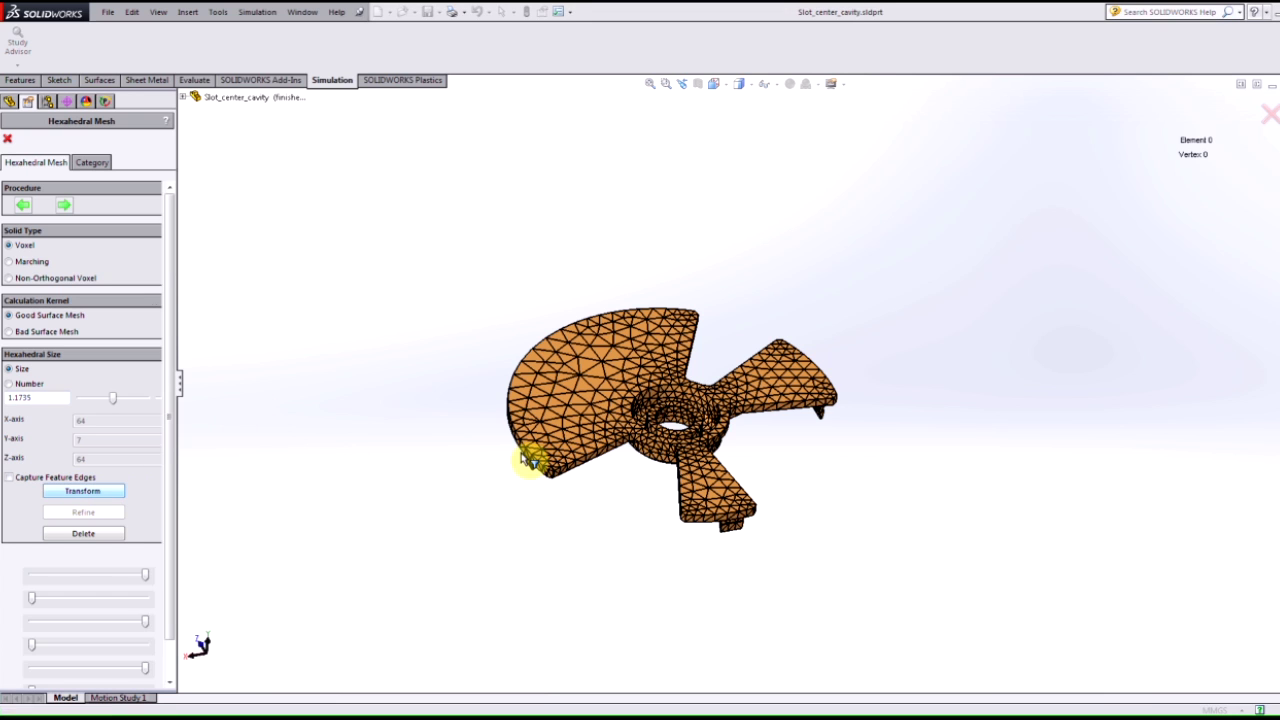
middle_click_drag(676, 522, 615, 400)
scroll(615, 399, "up", 5)
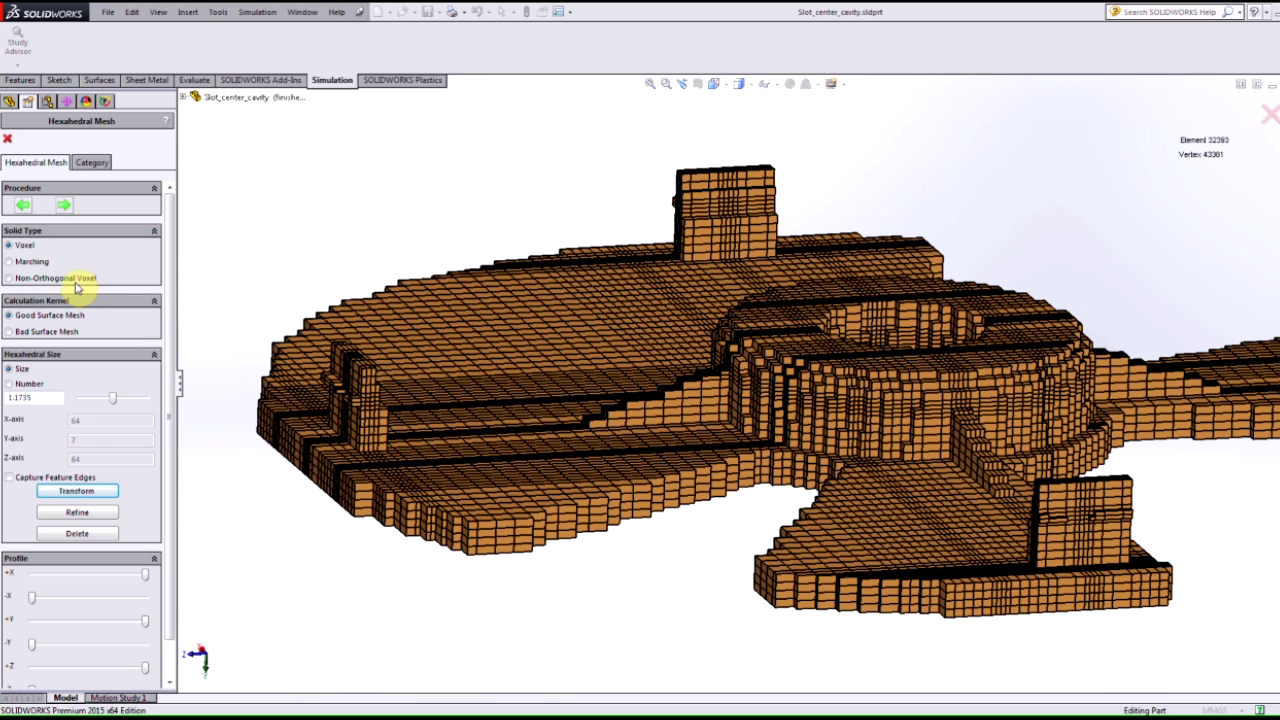
- Regenerate the hex mesh as Non-Orthogonal Voxel (126248 elements) and close the panel
left_click(80, 280)
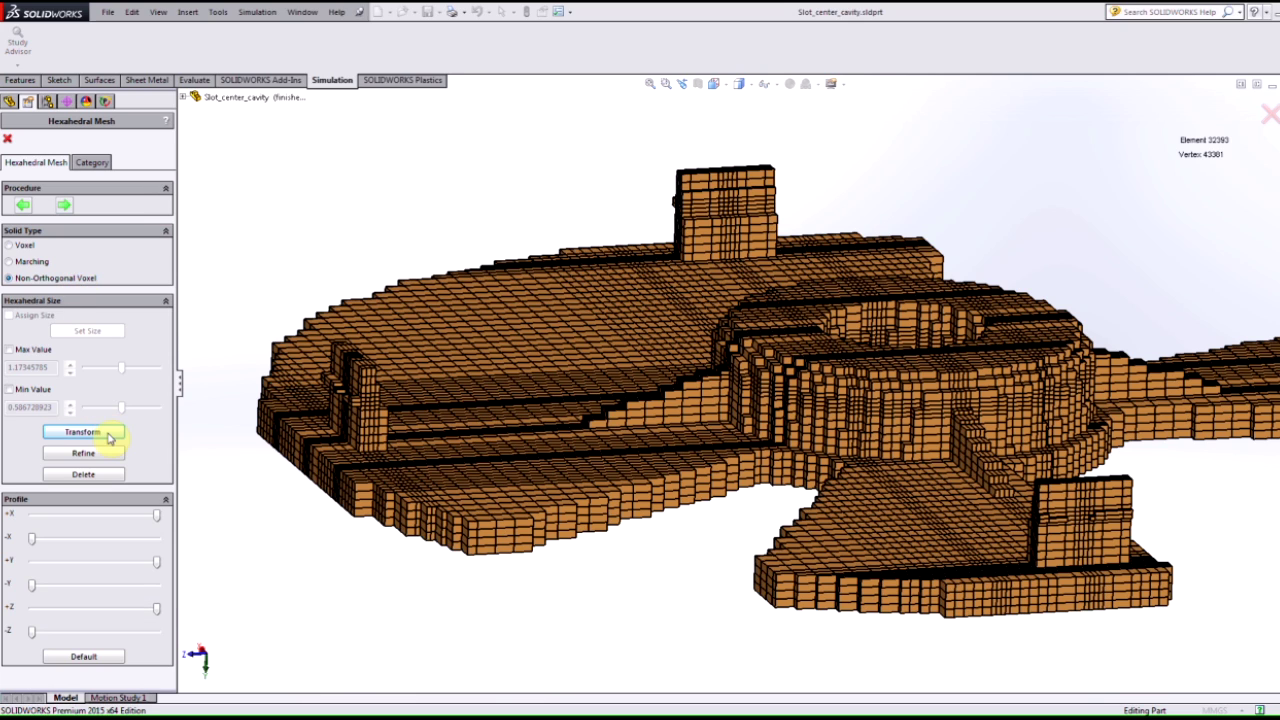
left_click(107, 432)
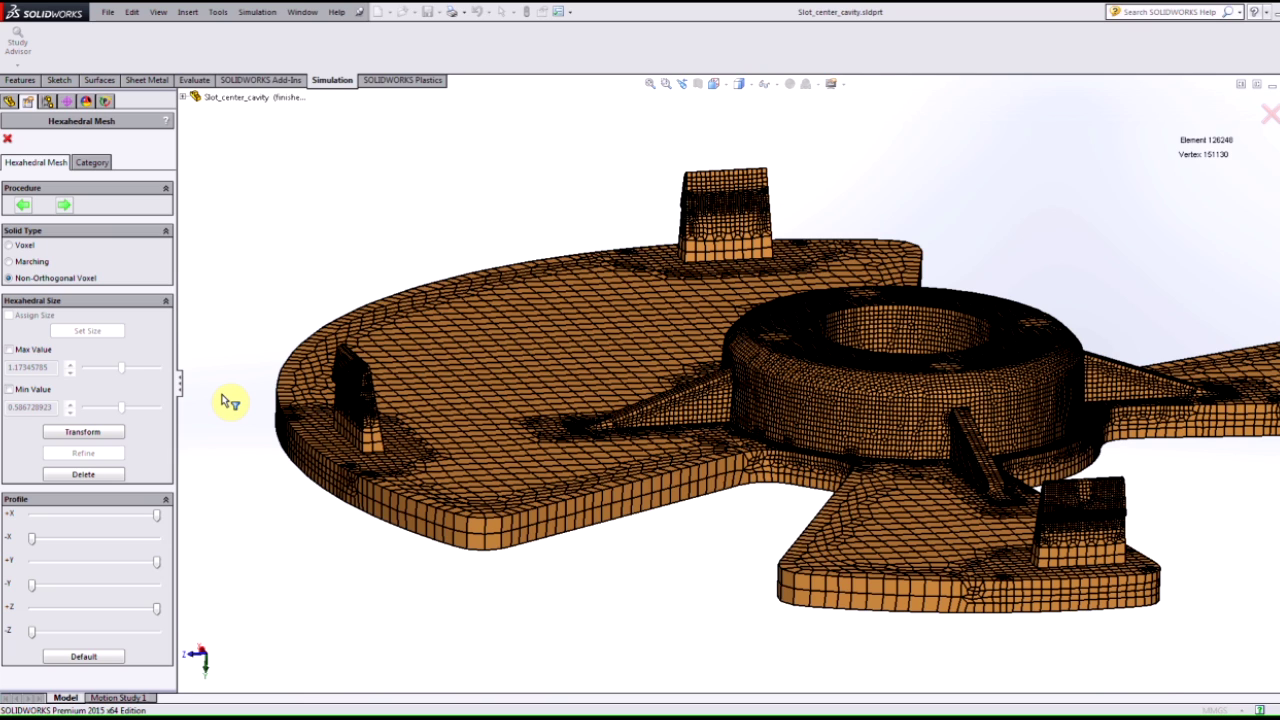
left_click(8, 139)
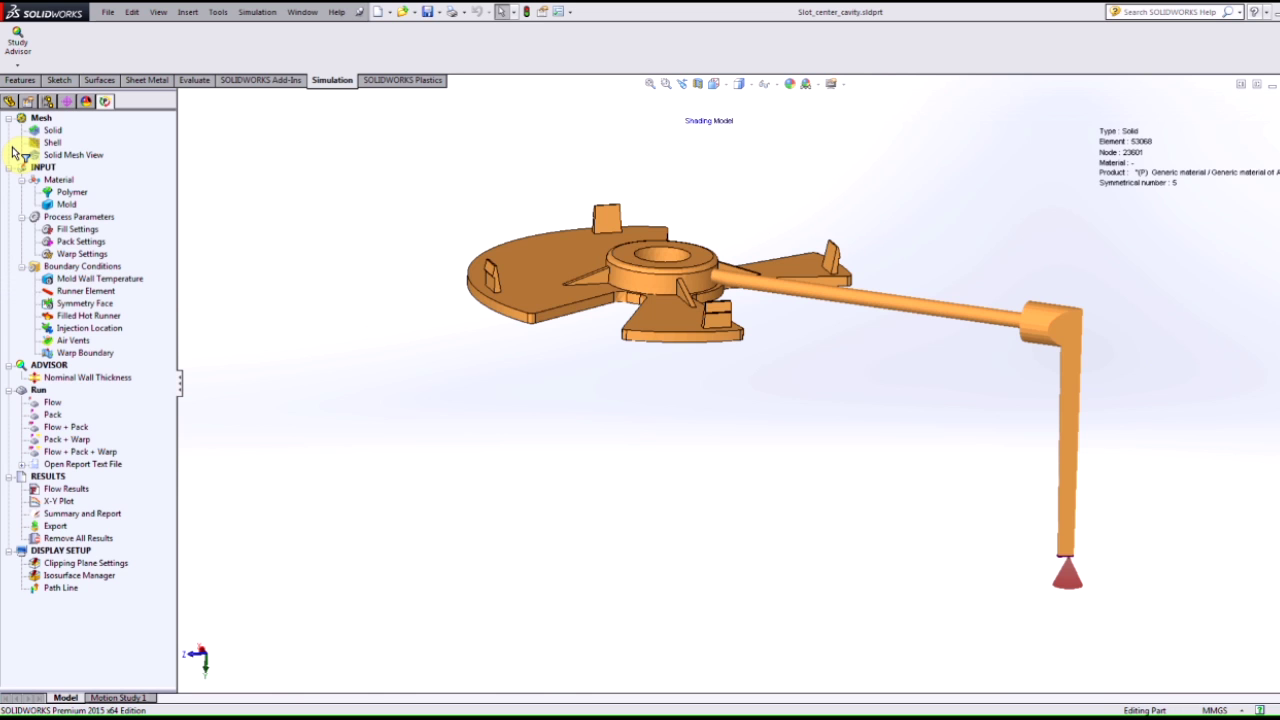